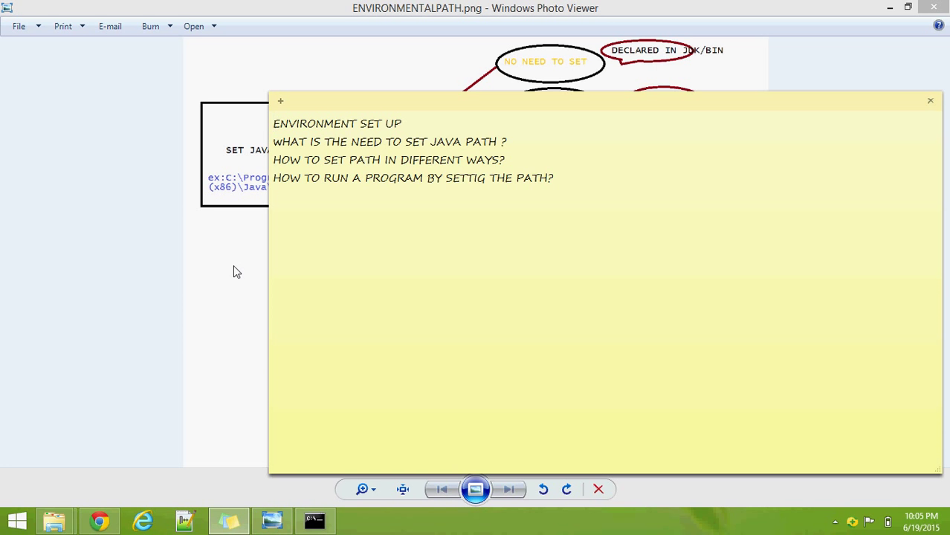
# - Look at java.exe and javac.exe in the jdk1.6.0_06 bin folder in File Explorer, then minimize the folder window
pyautogui.click(54, 520)
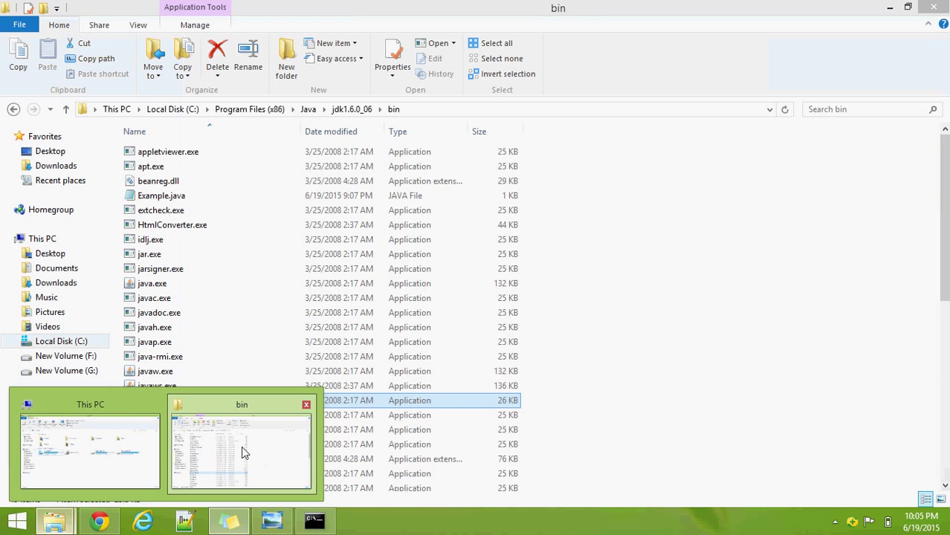
pyautogui.click(244, 450)
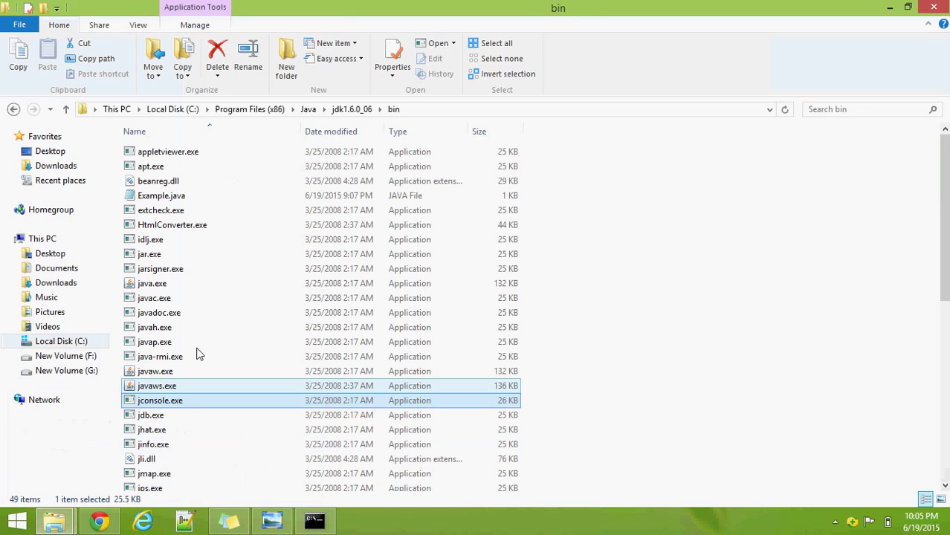
pyautogui.click(173, 283)
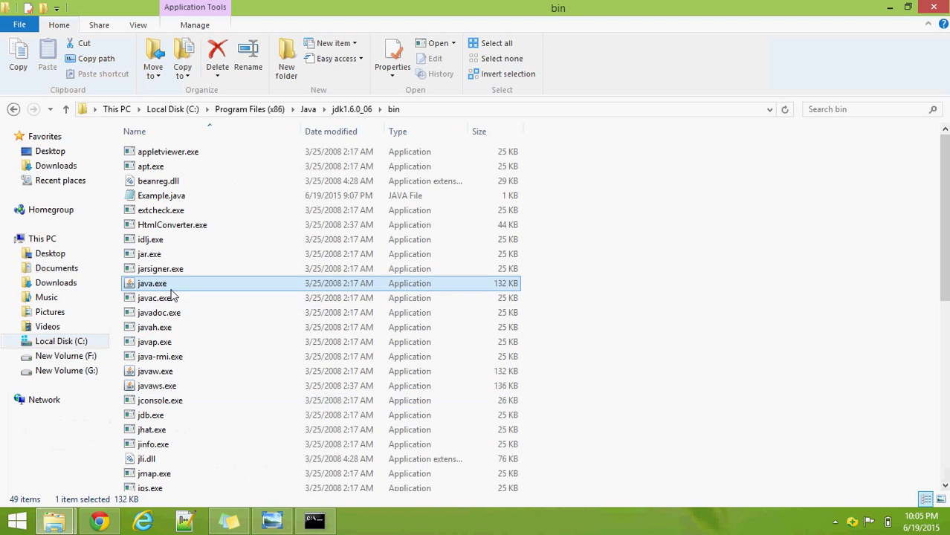
pyautogui.click(171, 300)
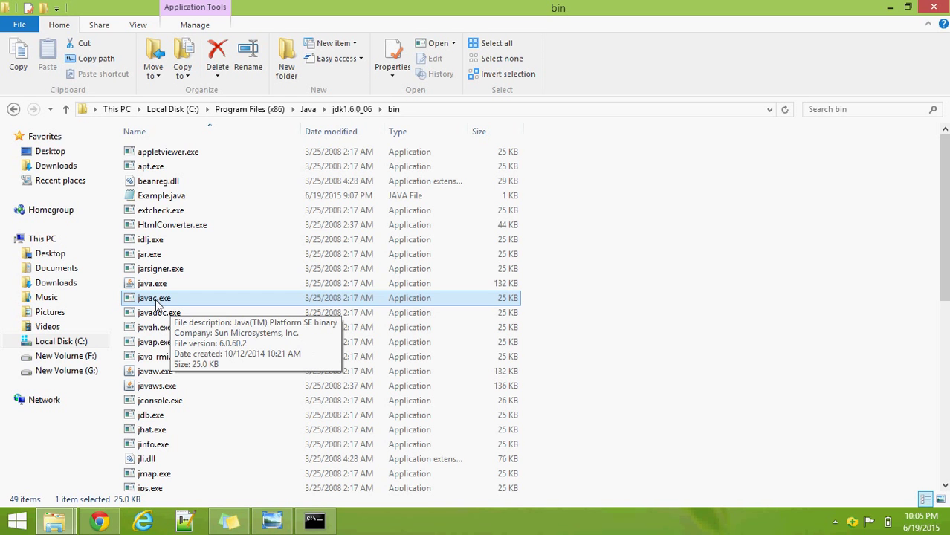
pyautogui.click(158, 286)
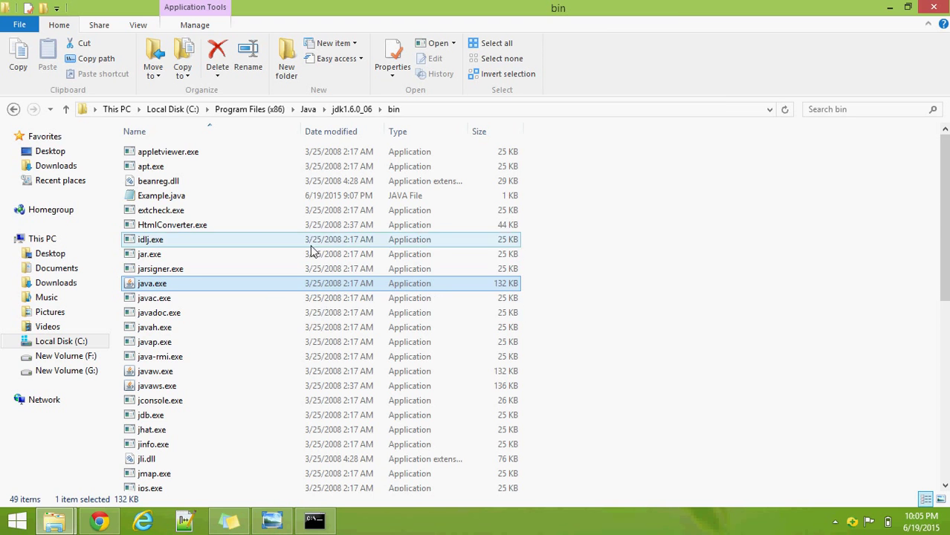
pyautogui.click(890, 7)
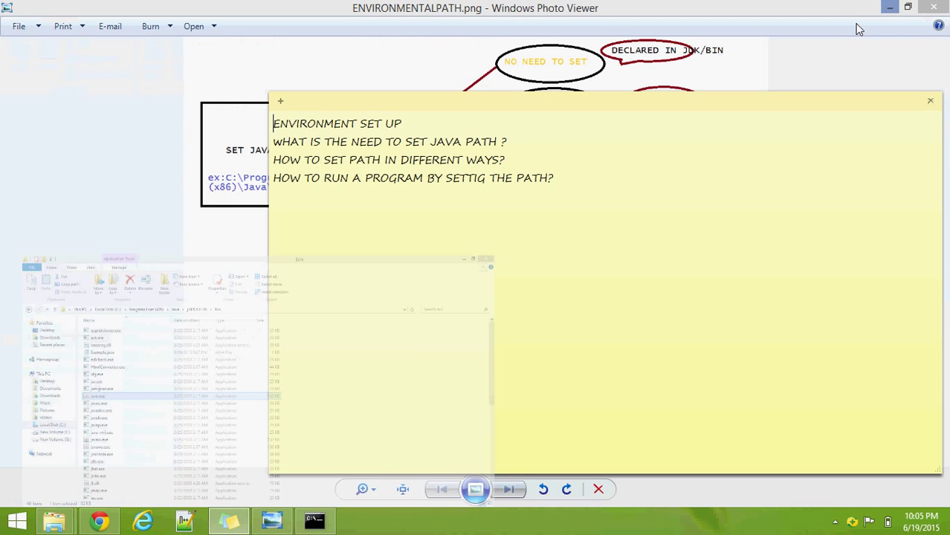
# - View the ENVIRONMENTALPATH.png diagram of ways to set the Java path, minimize it, and select Example.java on the desktop
pyautogui.click(234, 271)
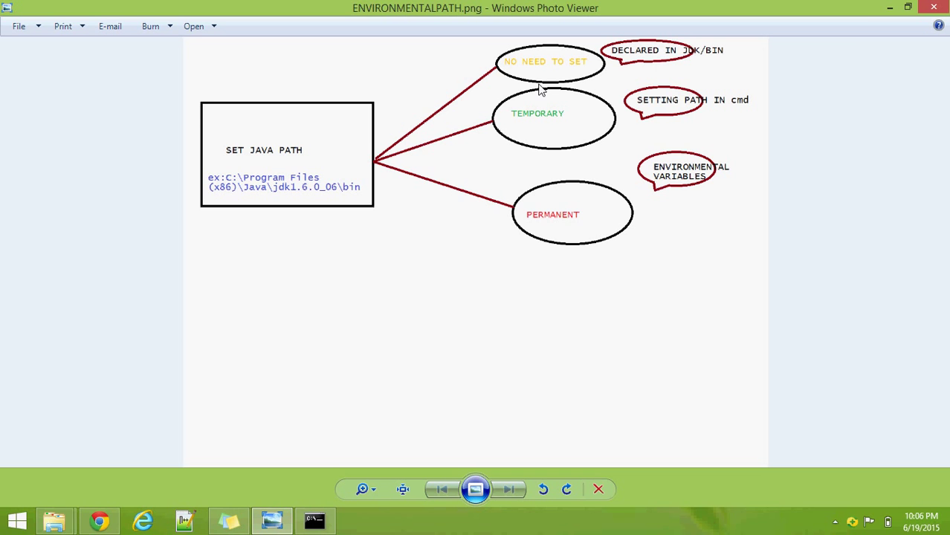
pyautogui.click(888, 8)
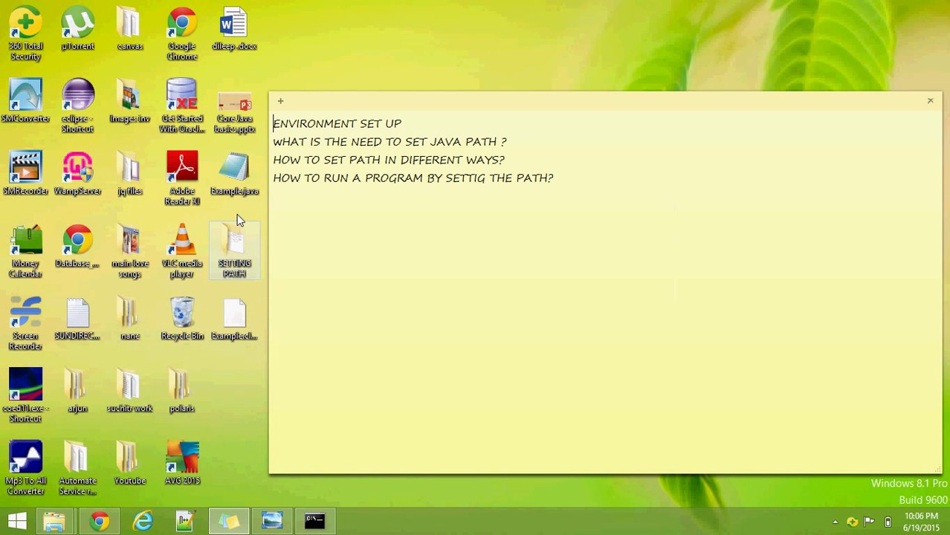
pyautogui.click(235, 194)
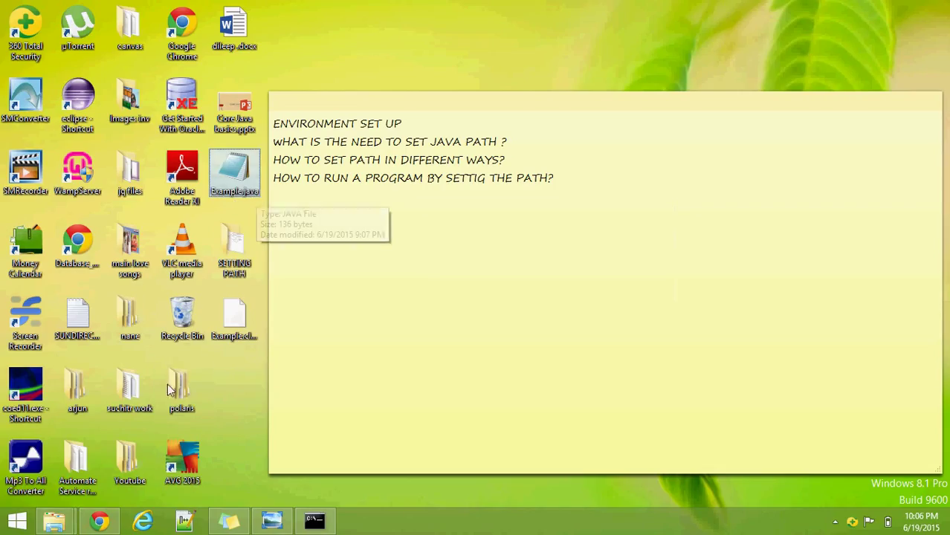
# - Locate Example.java in the JDK's bin folder and show the folder's full path
pyautogui.moveTo(60, 519)
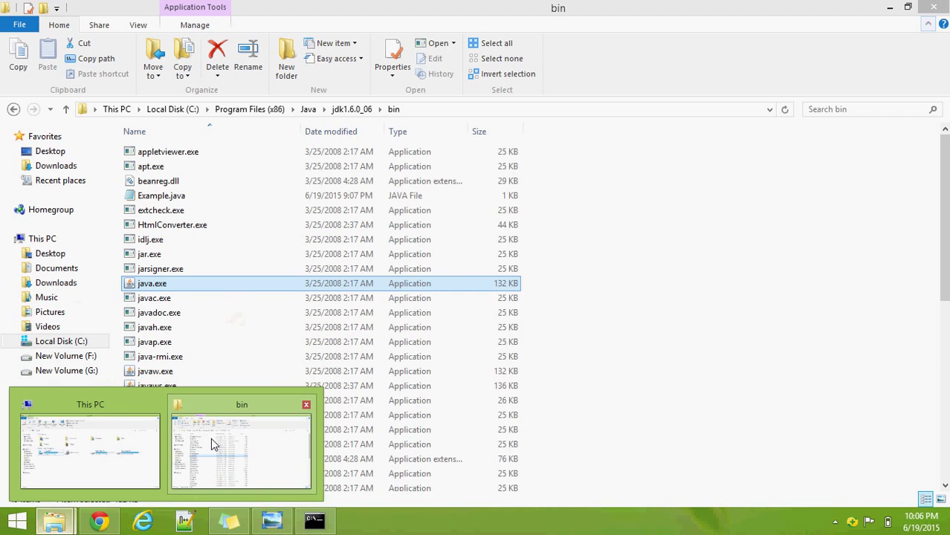
pyautogui.click(211, 438)
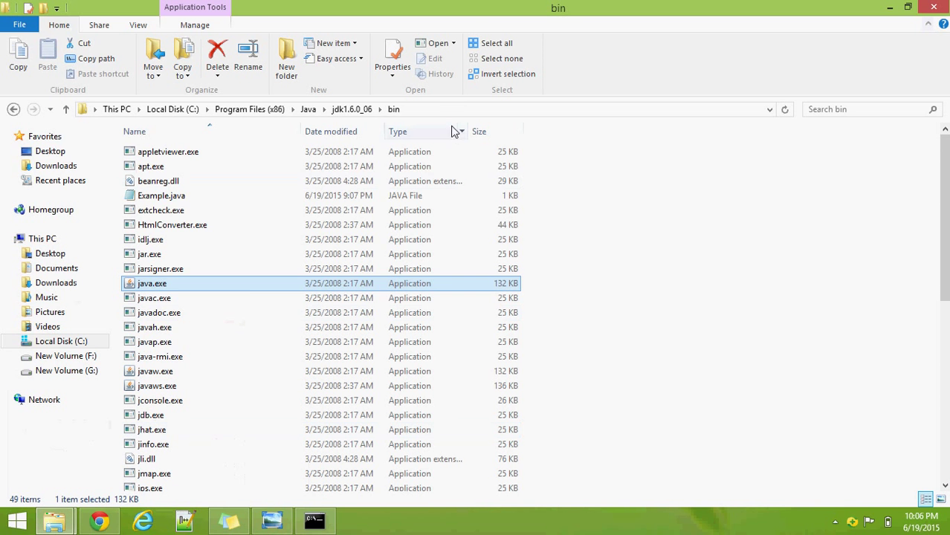
pyautogui.click(202, 198)
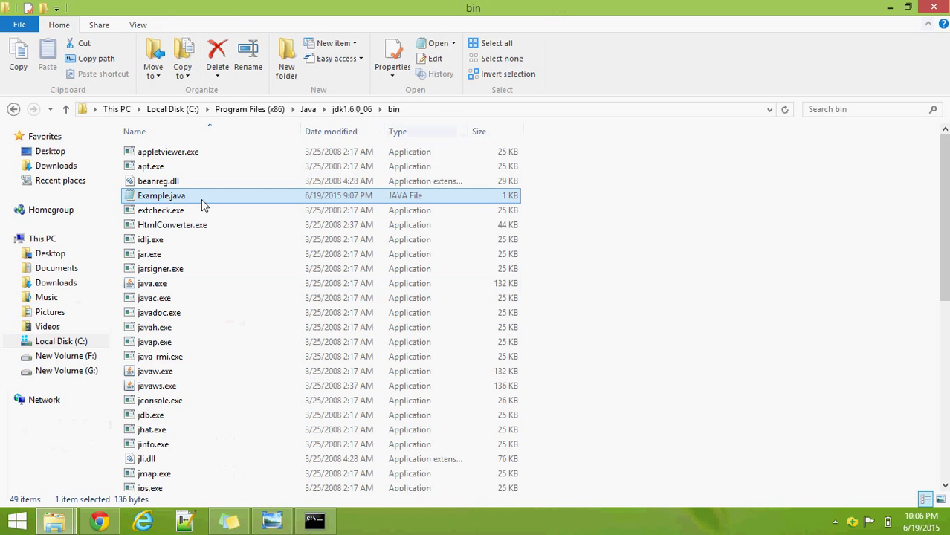
pyautogui.click(410, 110)
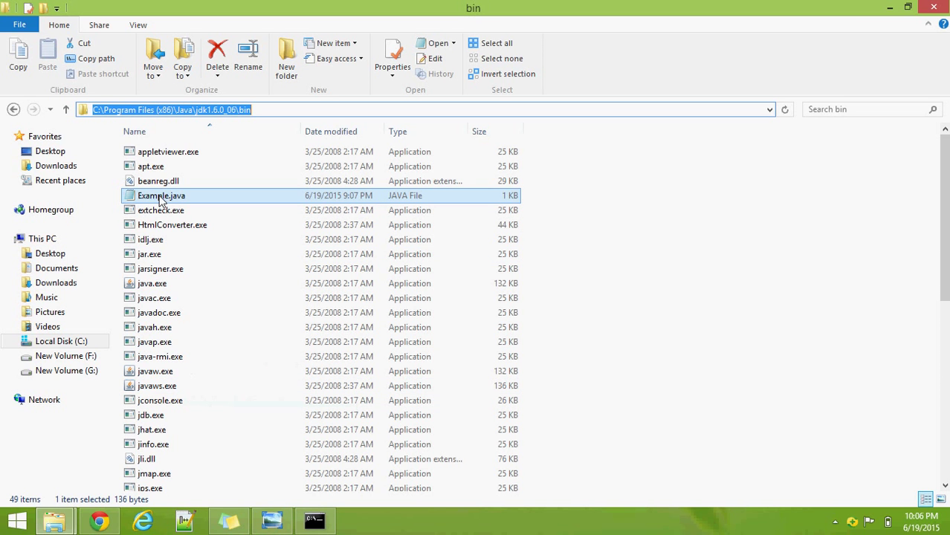
pyautogui.moveTo(162, 201)
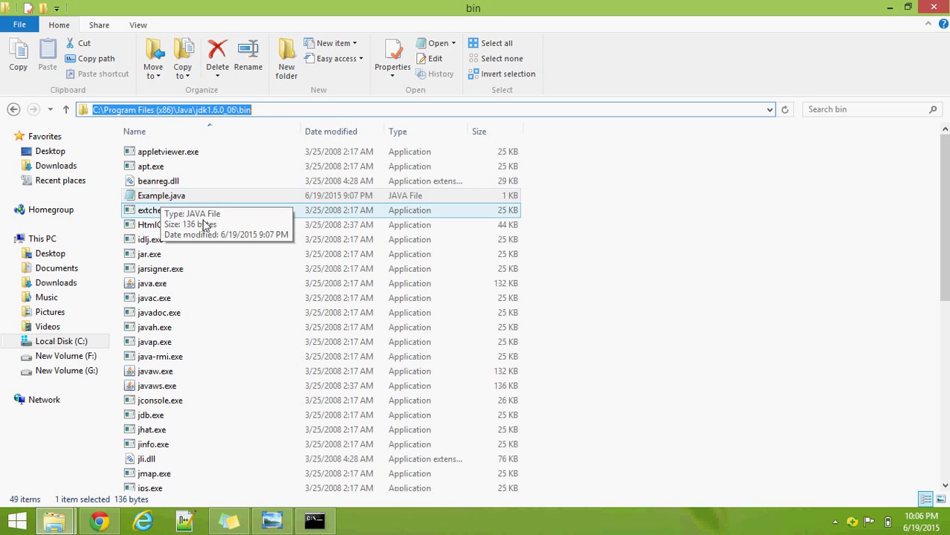
# - In Command Prompt, change the directory with cd to C:\Program Files (x86)\Java\jdk1.6.0_06\bin, pasting the path copied from the bin folder window
pyautogui.moveTo(312, 523)
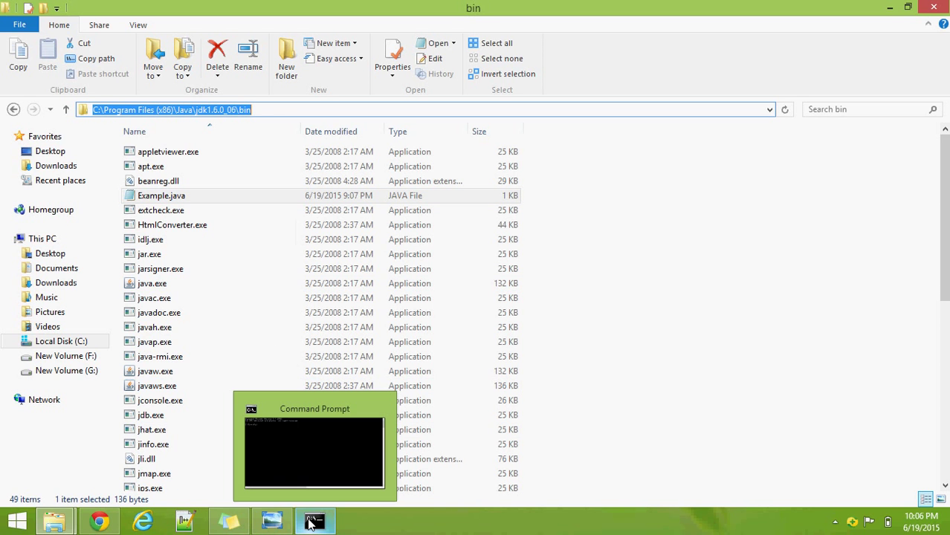
pyautogui.click(312, 523)
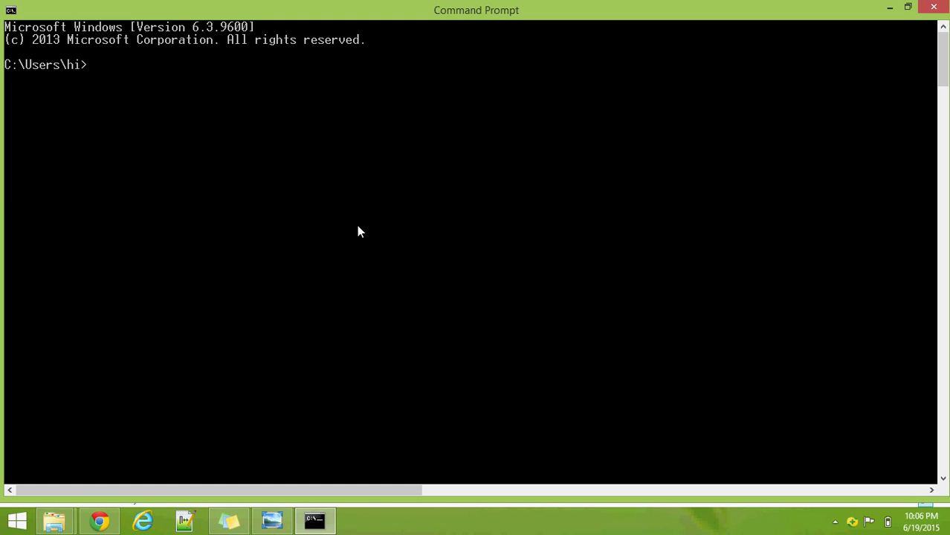
pyautogui.write('cd')
pyautogui.click(889, 8)
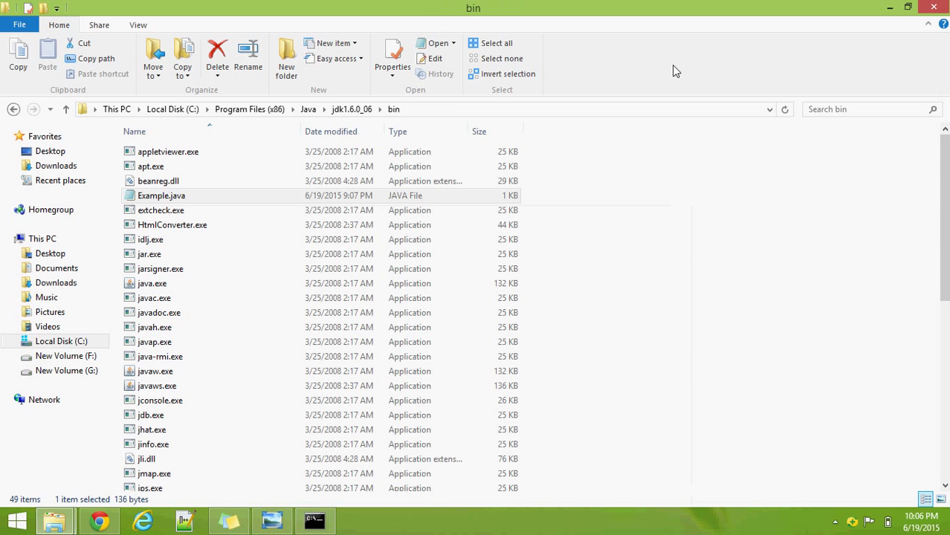
pyautogui.click(446, 110)
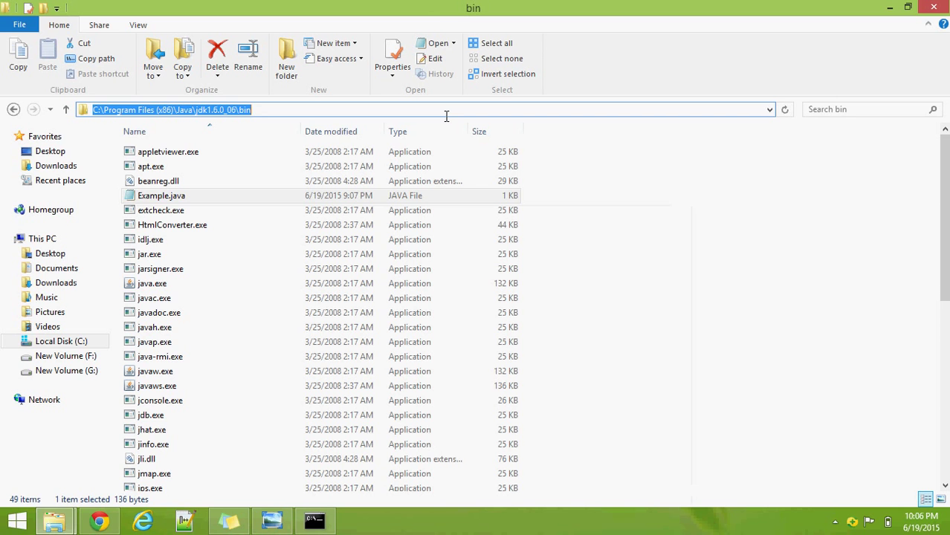
pyautogui.press('Home')
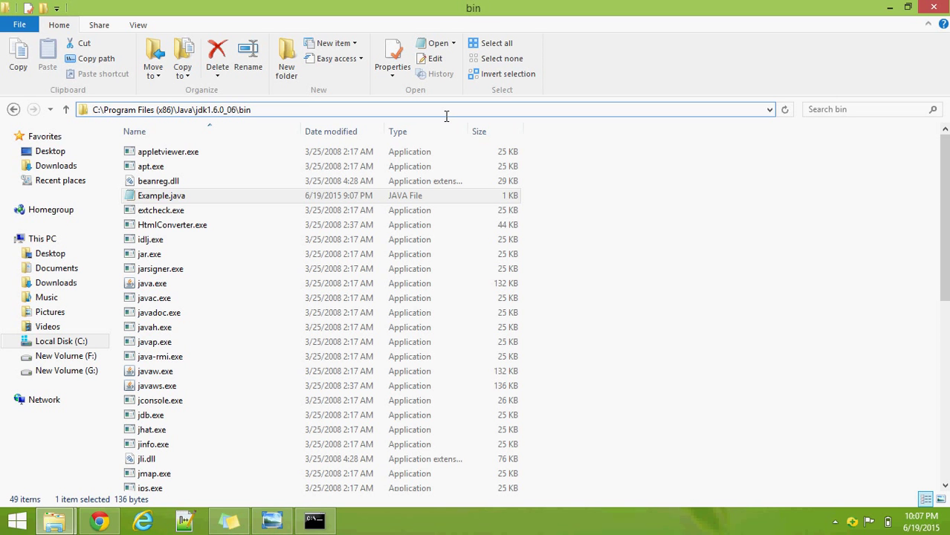
pyautogui.hotkey('ctrl', 'a')
pyautogui.hotkey('ctrl', 'c')
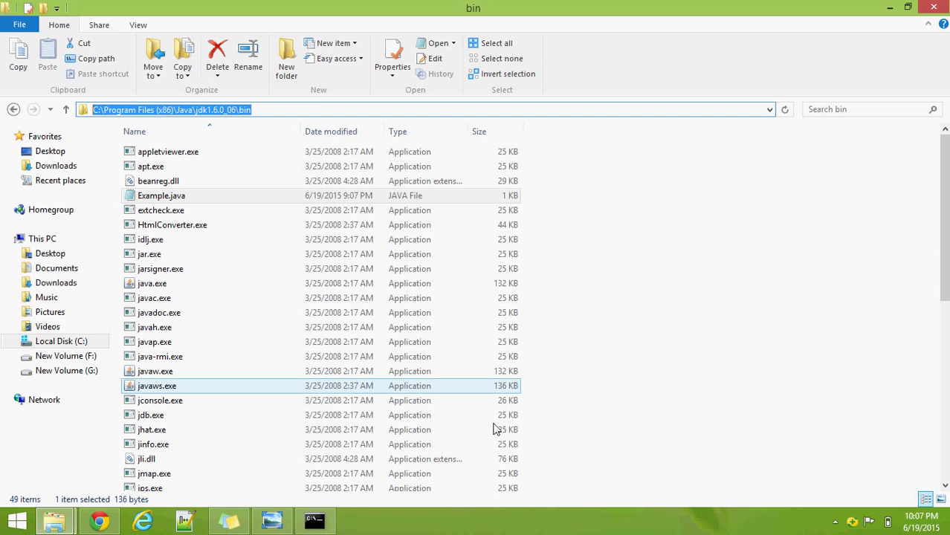
pyautogui.click(312, 522)
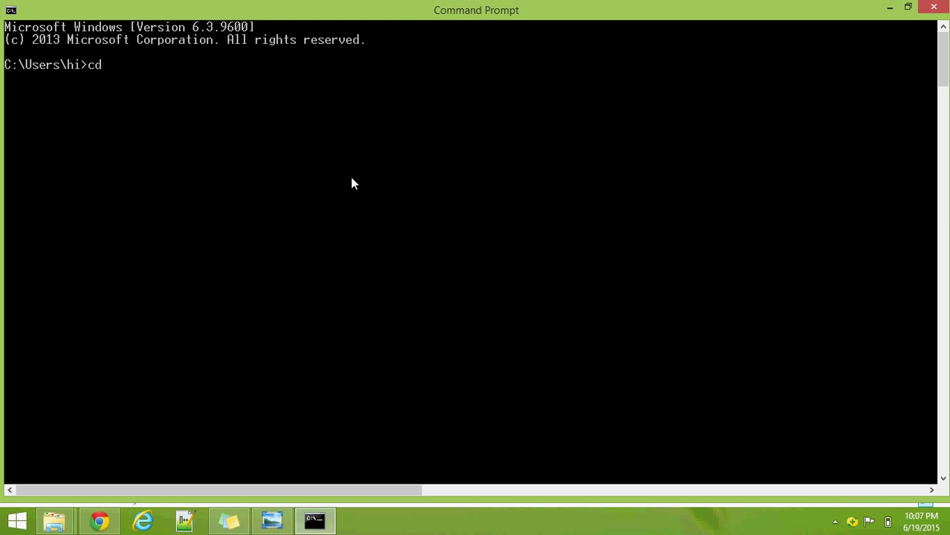
pyautogui.rightClick(352, 164)
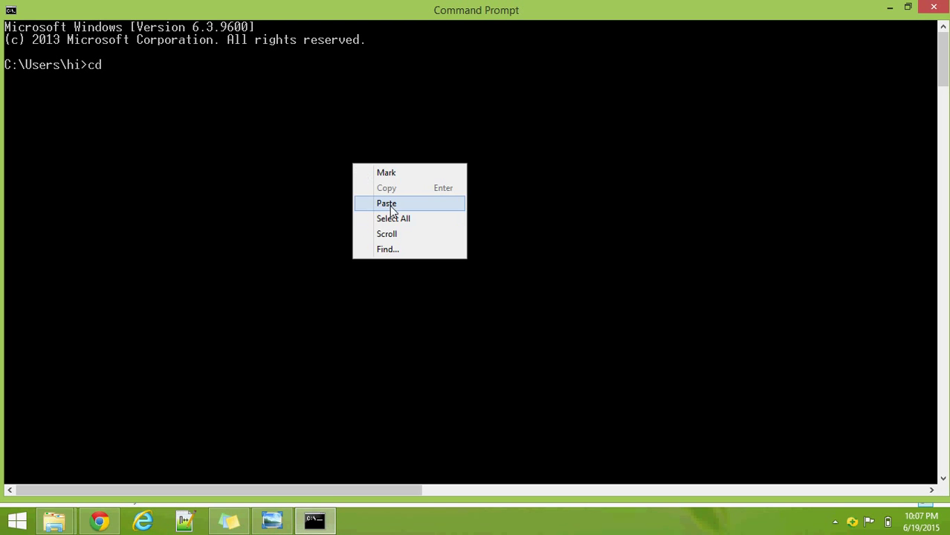
pyautogui.click(388, 204)
pyautogui.press('Return')
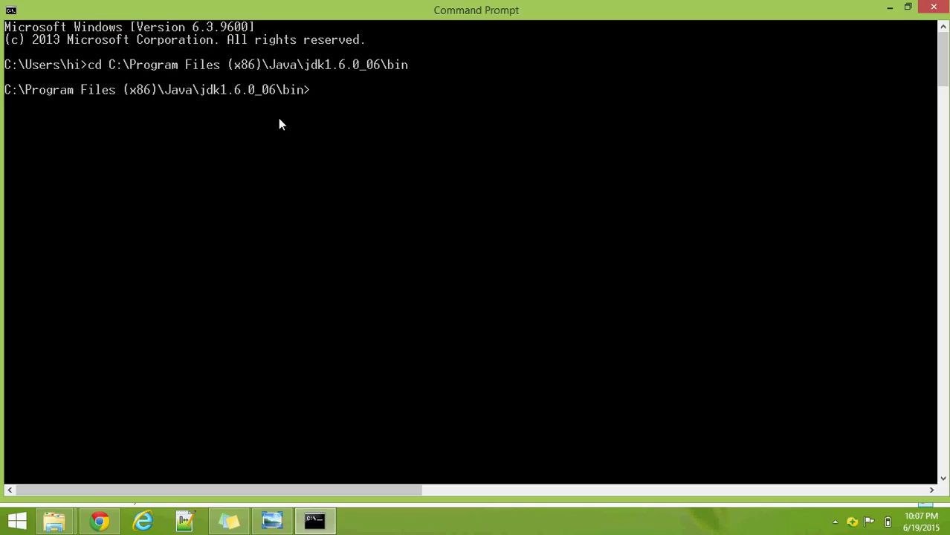
# - Compile the sample program with the command javac Example.java
pyautogui.write('javac Example')
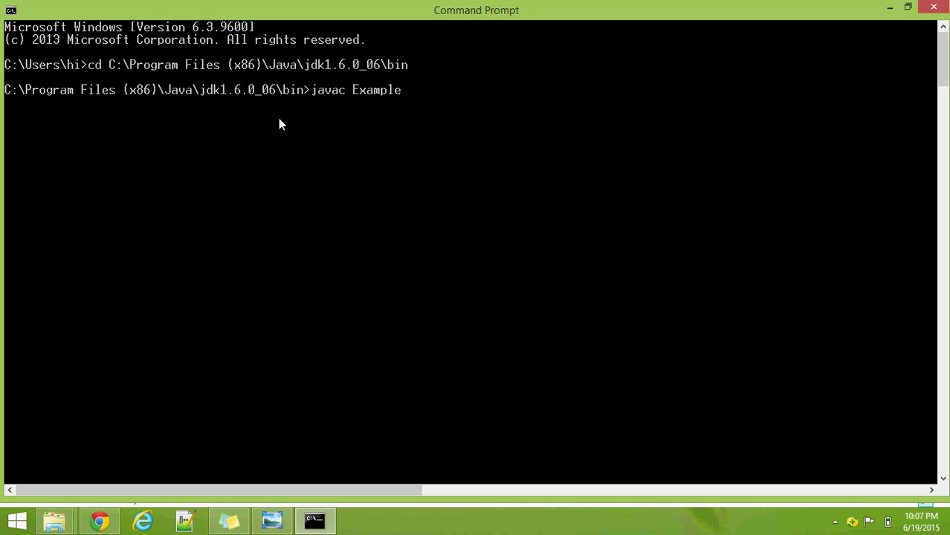
pyautogui.write('.java')
pyautogui.press('Return')
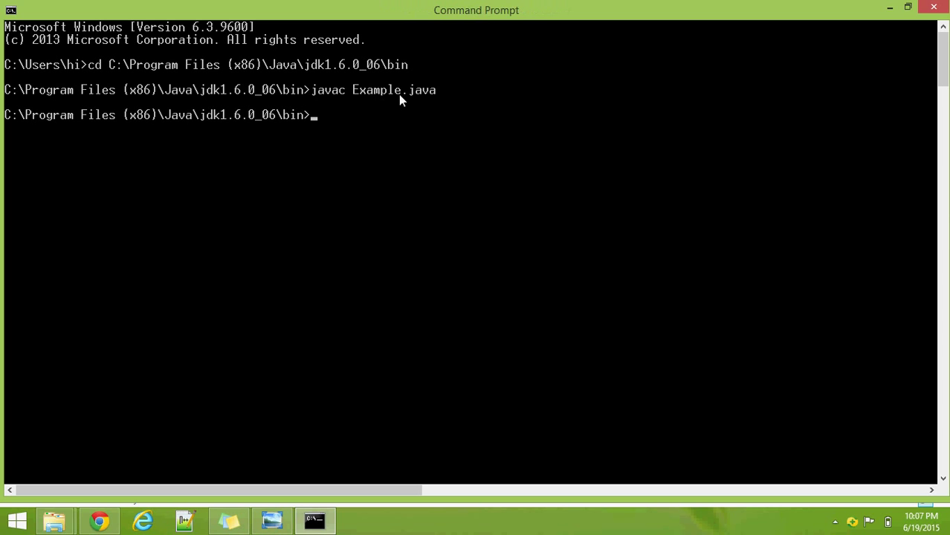
# - Check the javac.exe compiler's file details in the bin folder and return to Command Prompt
pyautogui.click(63, 524)
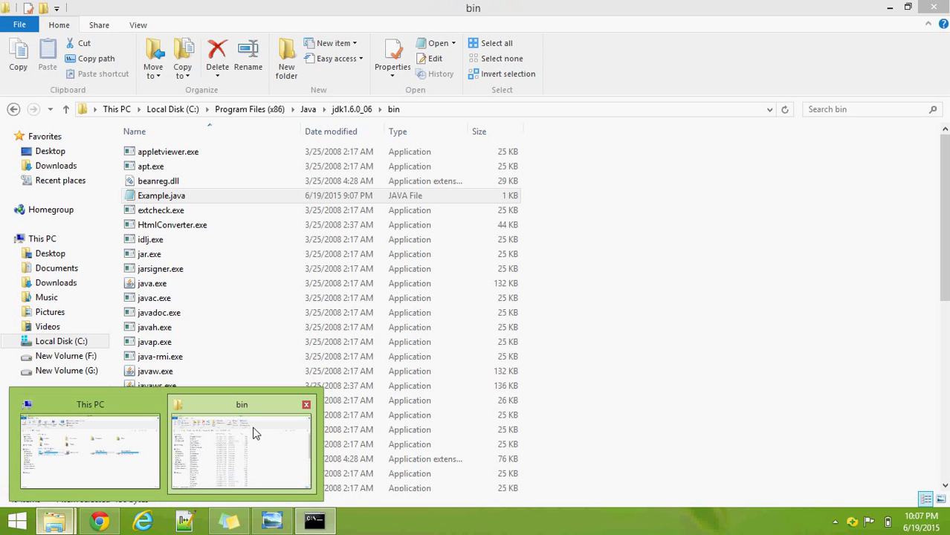
pyautogui.click(255, 431)
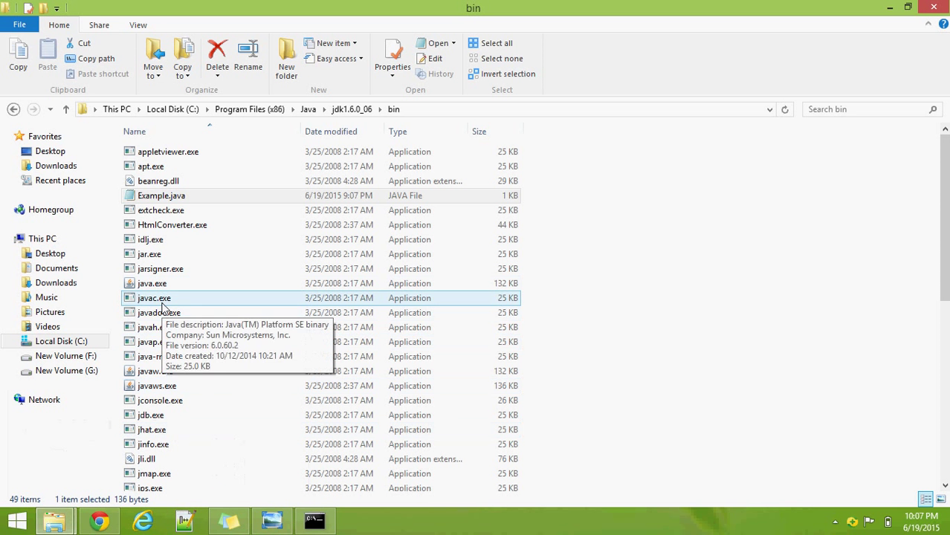
pyautogui.click(890, 8)
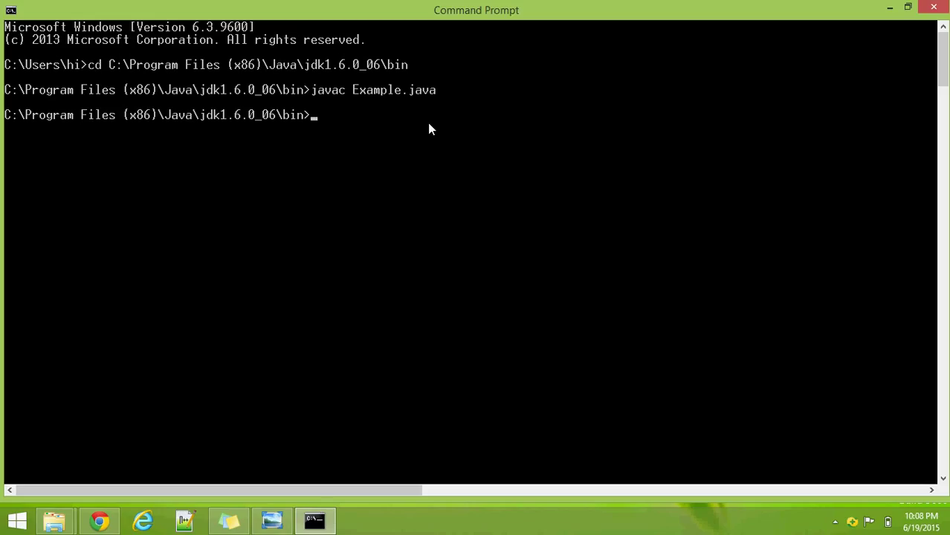
# - Run the compiled program with the command java Example, then minimize the console window
pyautogui.write('java Example')
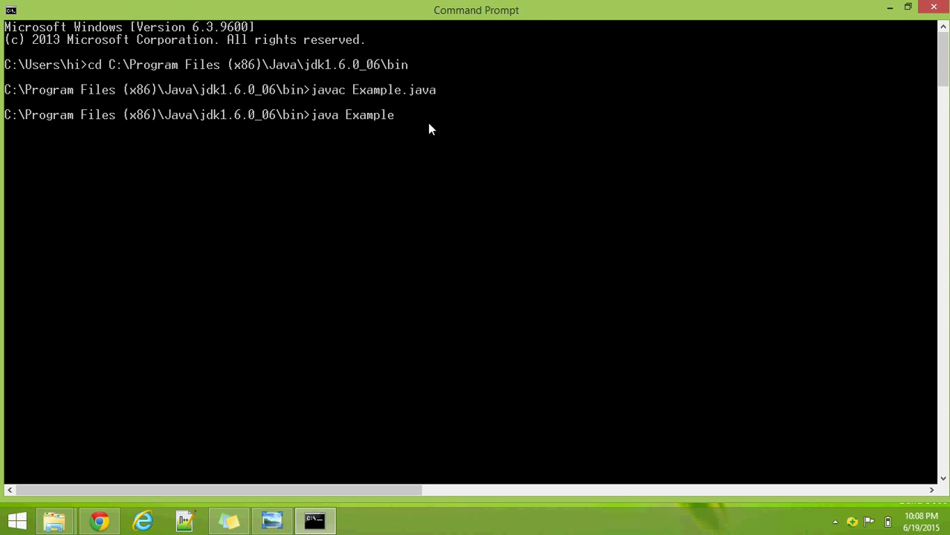
pyautogui.press('Return')
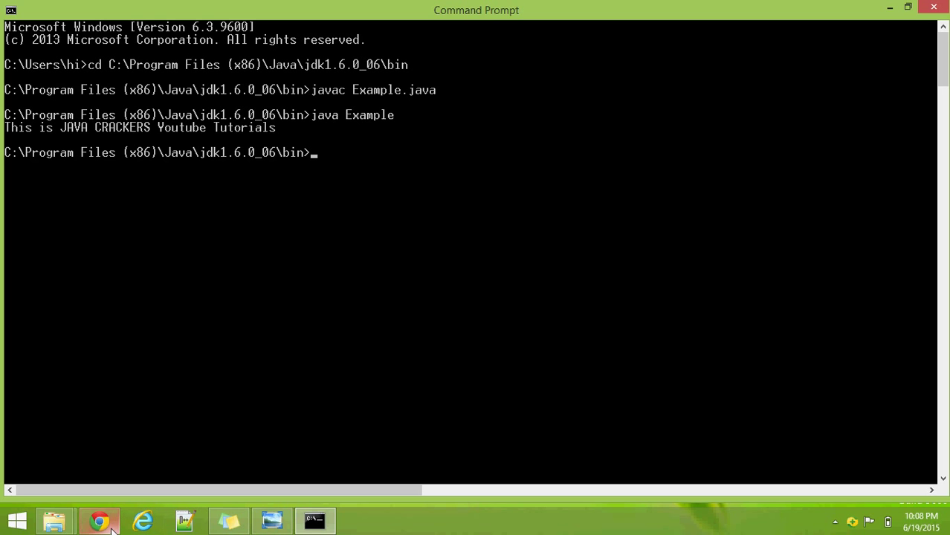
pyautogui.click(888, 8)
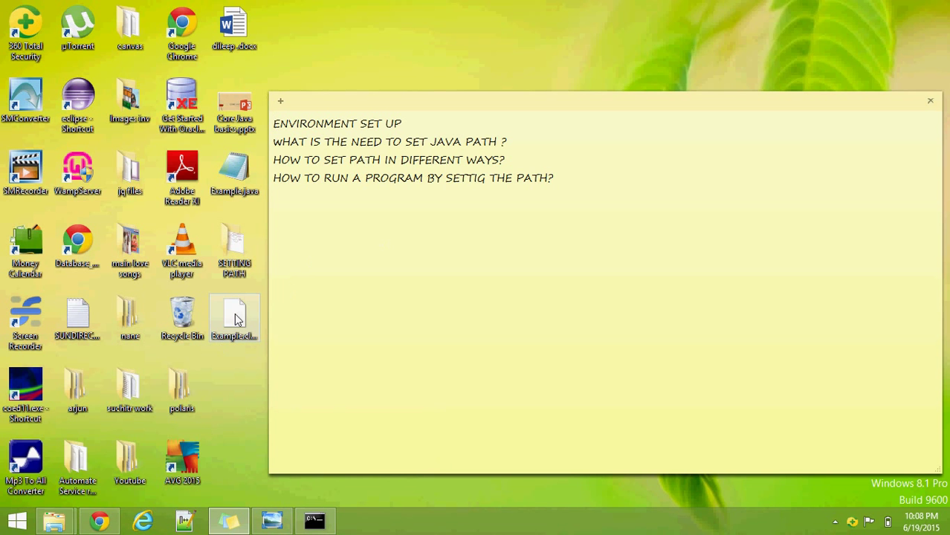
# - Open Example.java from the bin folder in Notepad, highlight the text inside its println statement, and close the file
pyautogui.click(63, 519)
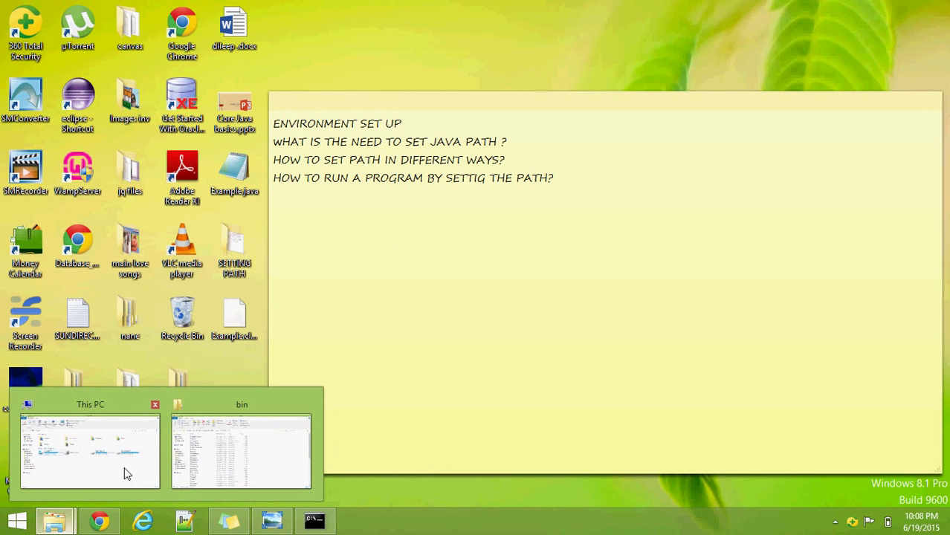
pyautogui.click(238, 449)
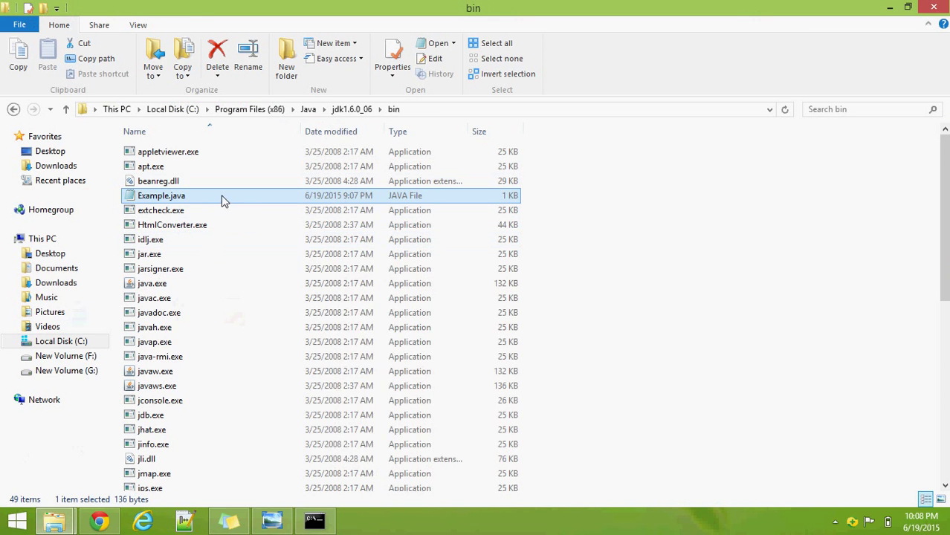
pyautogui.rightClick(223, 196)
pyautogui.click(256, 224)
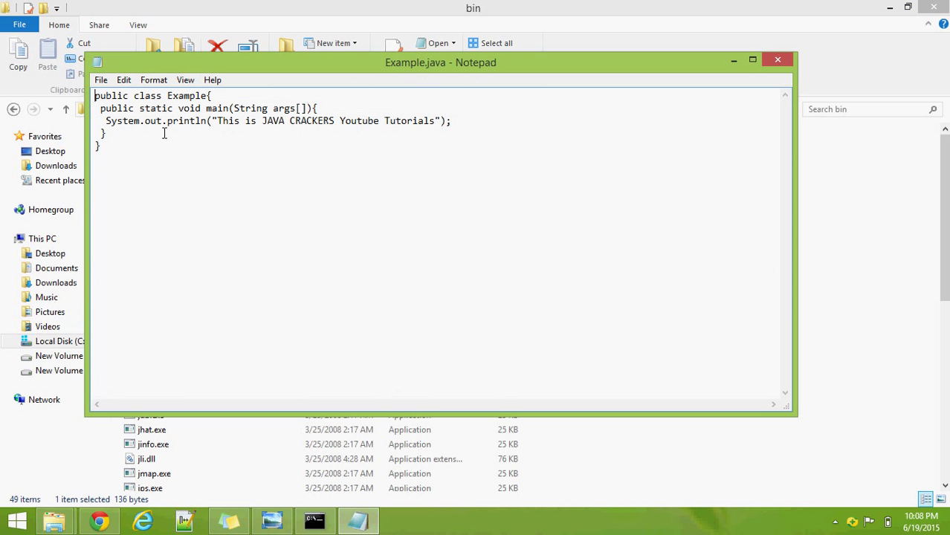
pyautogui.moveTo(219, 125); pyautogui.dragTo(439, 127)
pyautogui.click(773, 60)
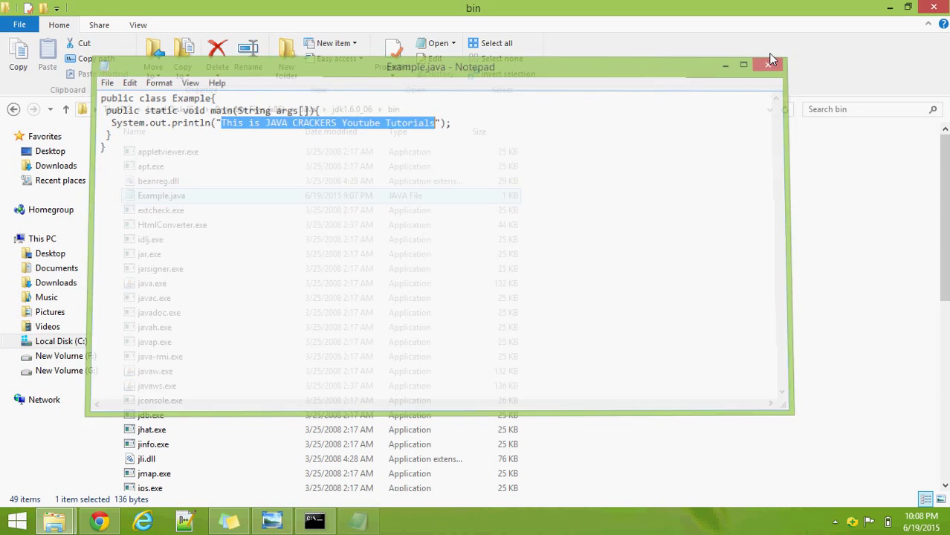
# - Permanently delete Example.java from the JDK bin folder with administrator permission, and minimize the folder window
pyautogui.click(892, 9)
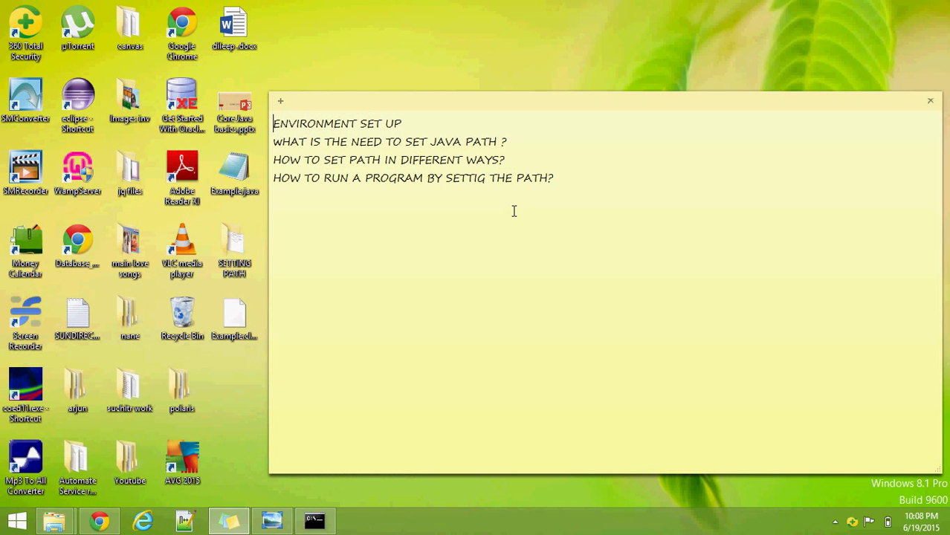
pyautogui.moveTo(272, 520)
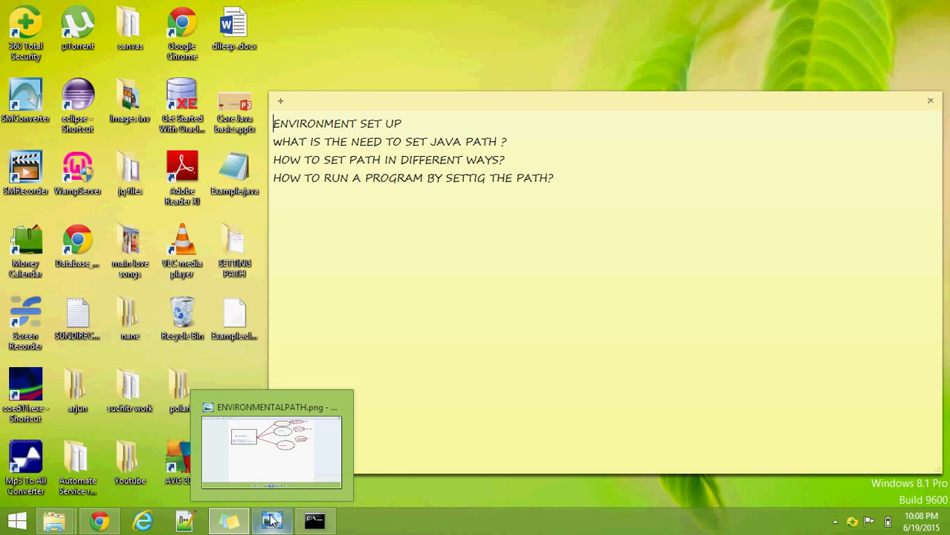
pyautogui.moveTo(325, 526)
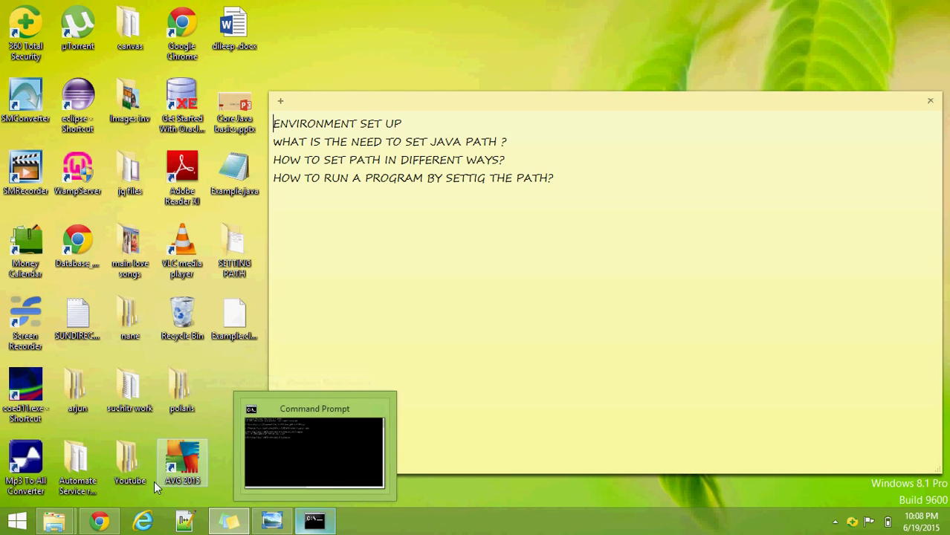
pyautogui.moveTo(54, 520)
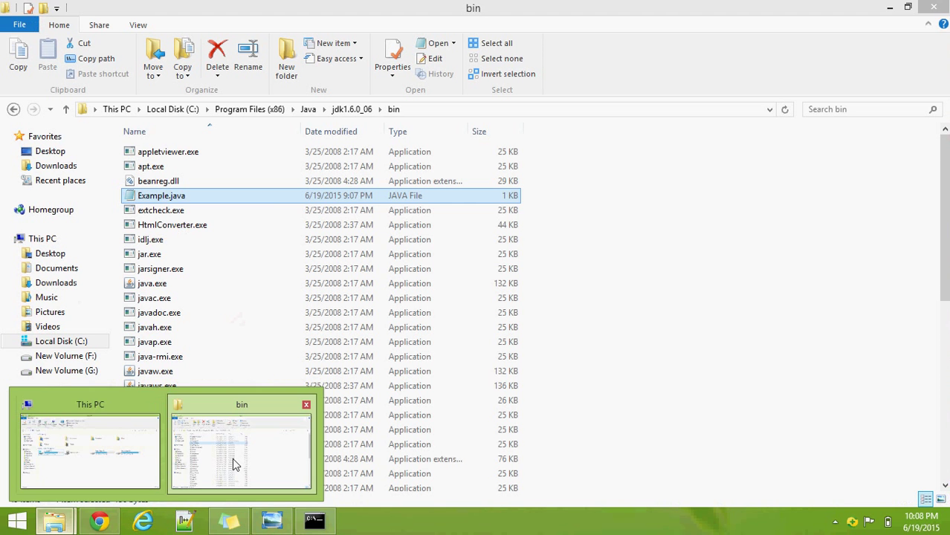
pyautogui.click(211, 475)
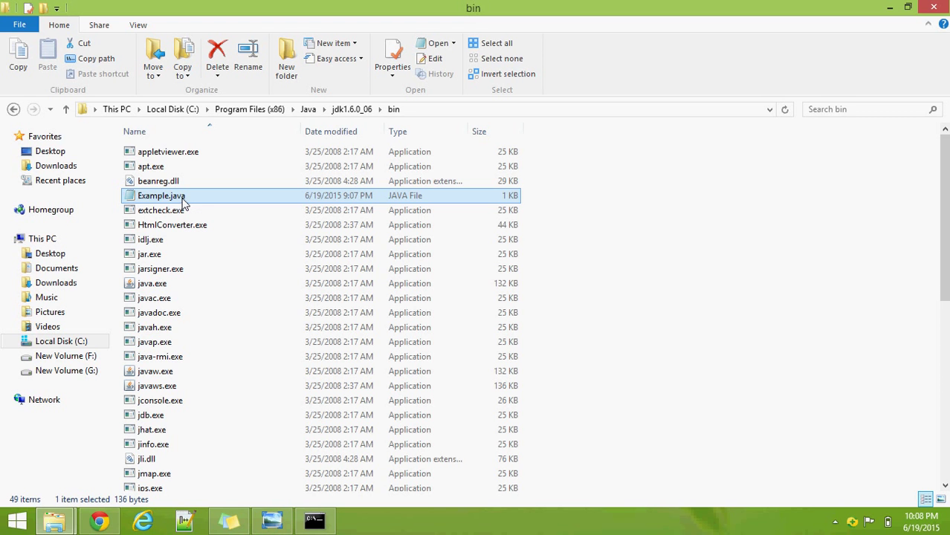
pyautogui.hotkey('shift', 'Delete')
pyautogui.press('Return')
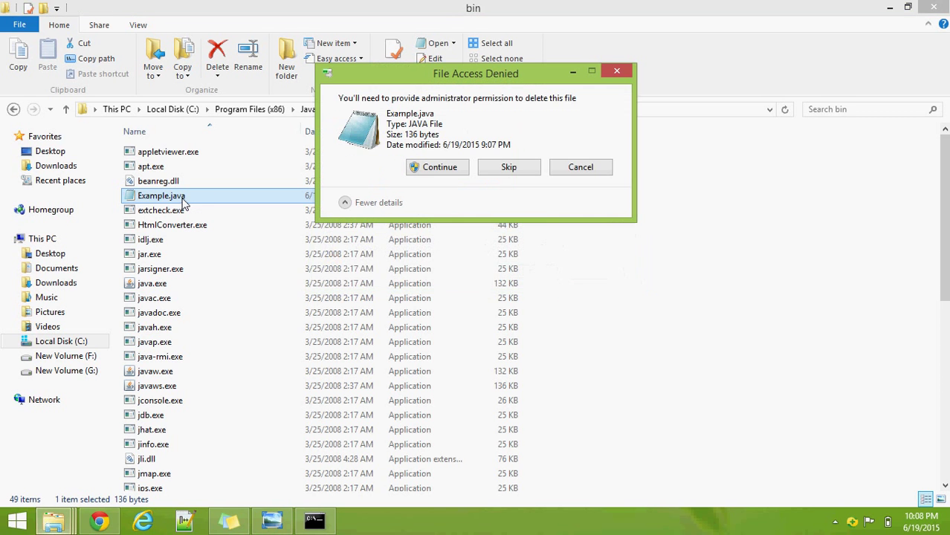
pyautogui.click(458, 171)
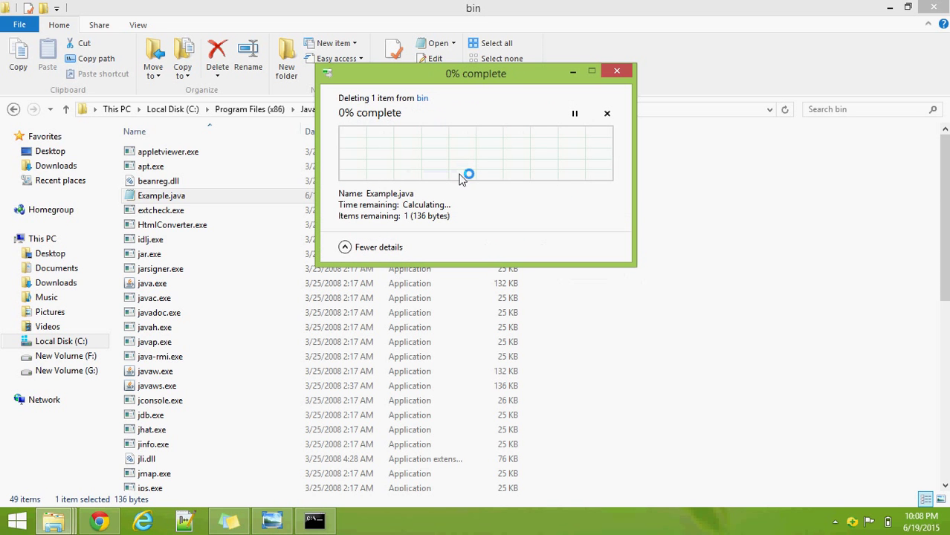
pyautogui.click(889, 10)
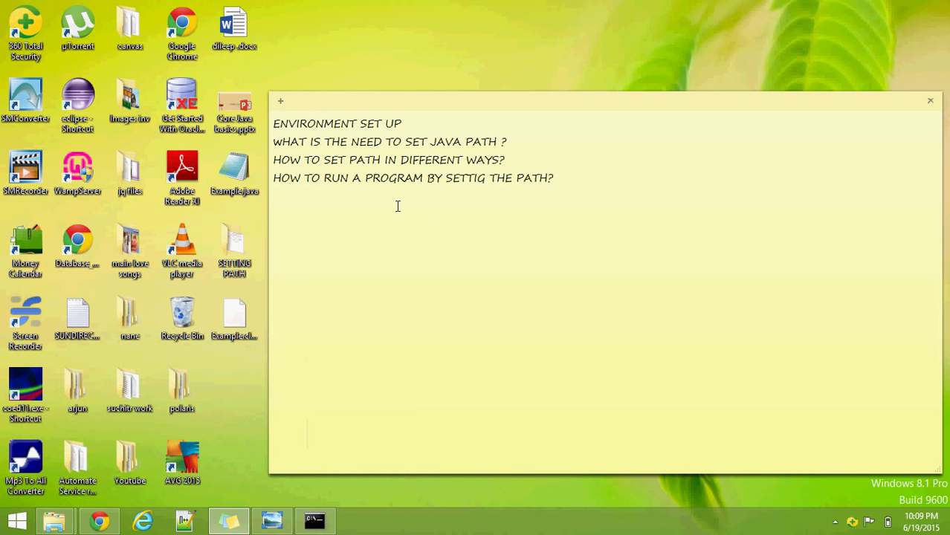
# - Review the ENVIRONMENTALPATH.png diagram, and return Command Prompt to the drive root with the command cd\
pyautogui.click(272, 520)
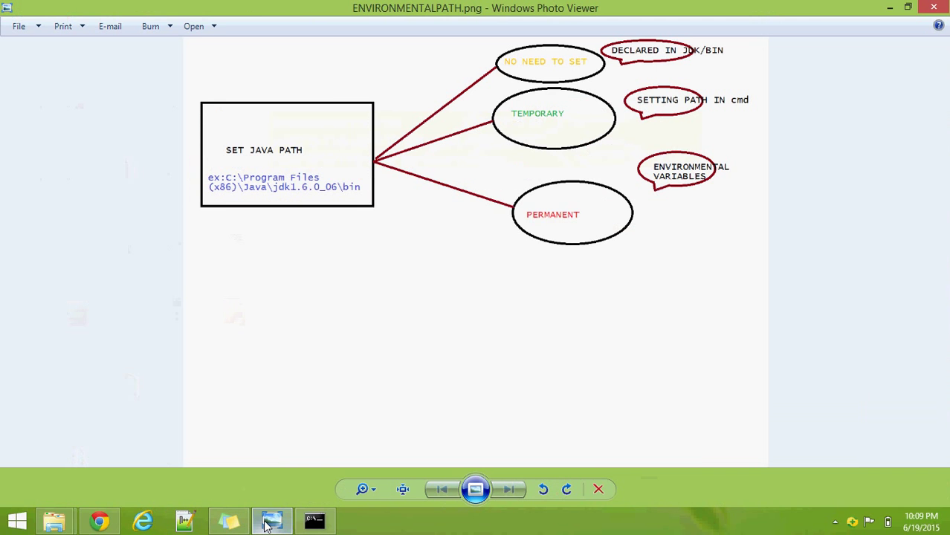
pyautogui.click(889, 11)
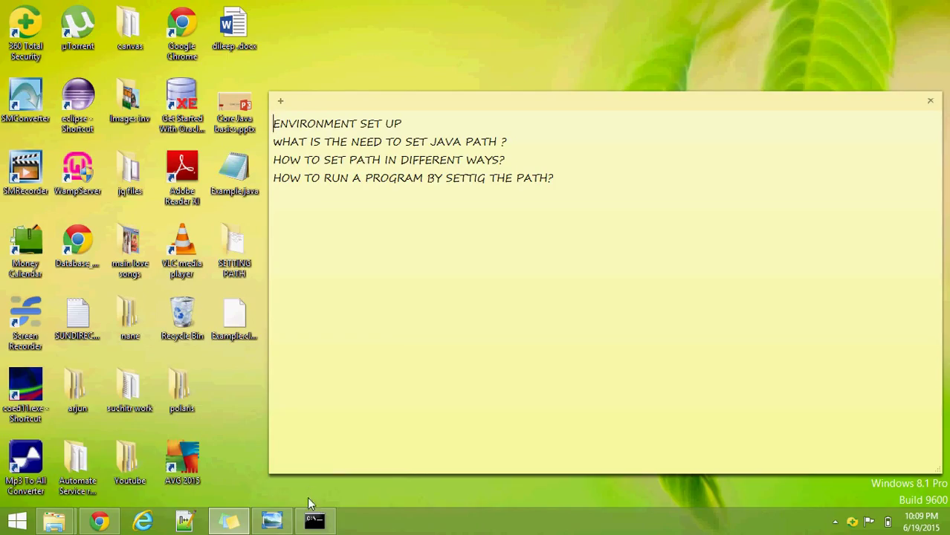
pyautogui.click(315, 521)
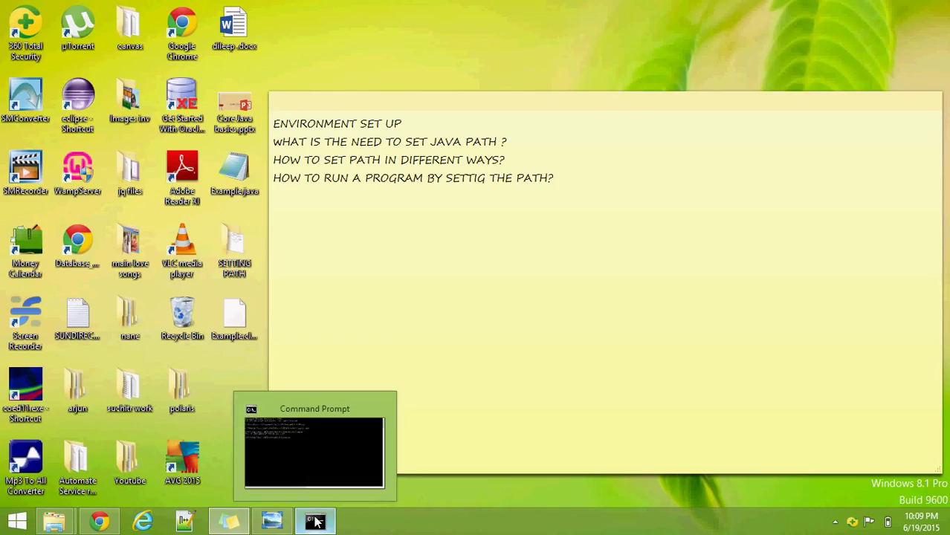
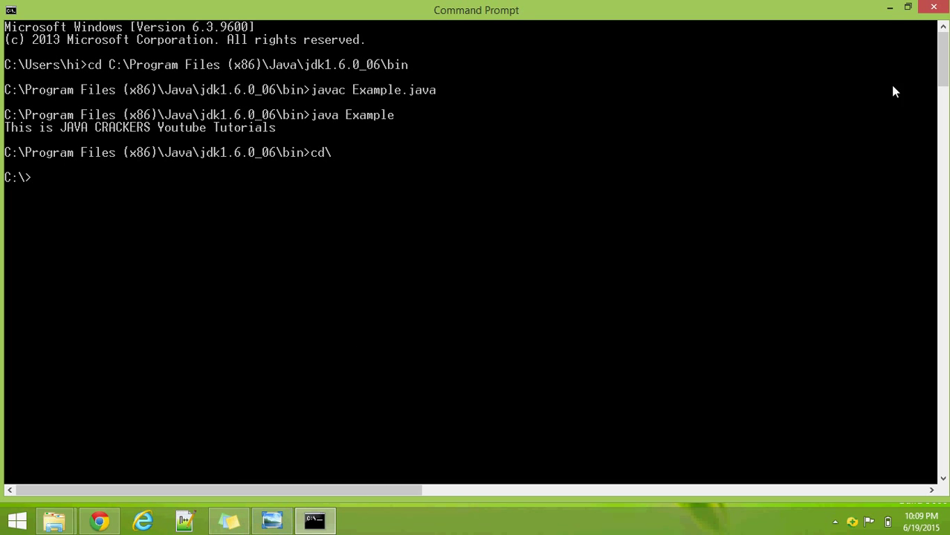
pyautogui.click(892, 9)
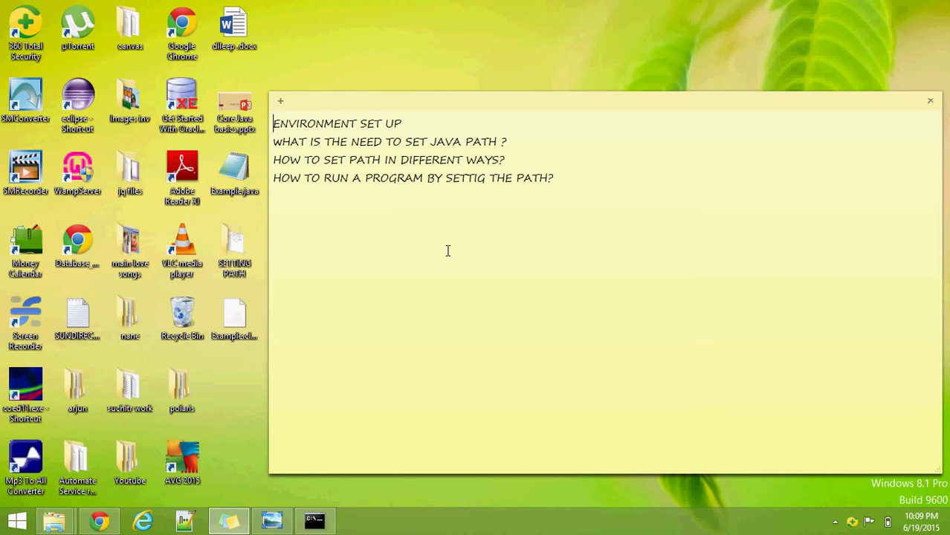
# - Copy the location path of the desktop's Example.java file from its properties
pyautogui.rightClick(229, 191)
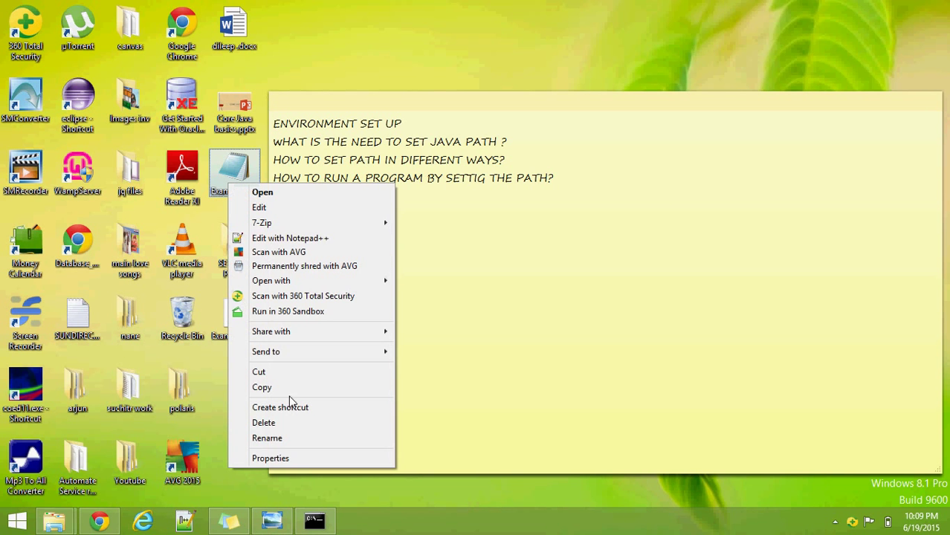
pyautogui.click(295, 459)
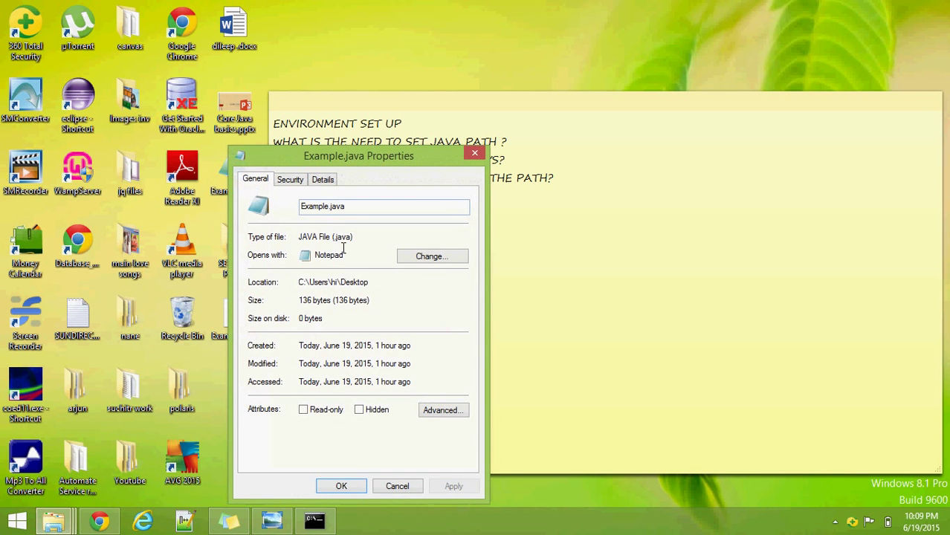
pyautogui.moveTo(377, 291); pyautogui.dragTo(306, 288)
pyautogui.hotkey('ctrl', 'c')
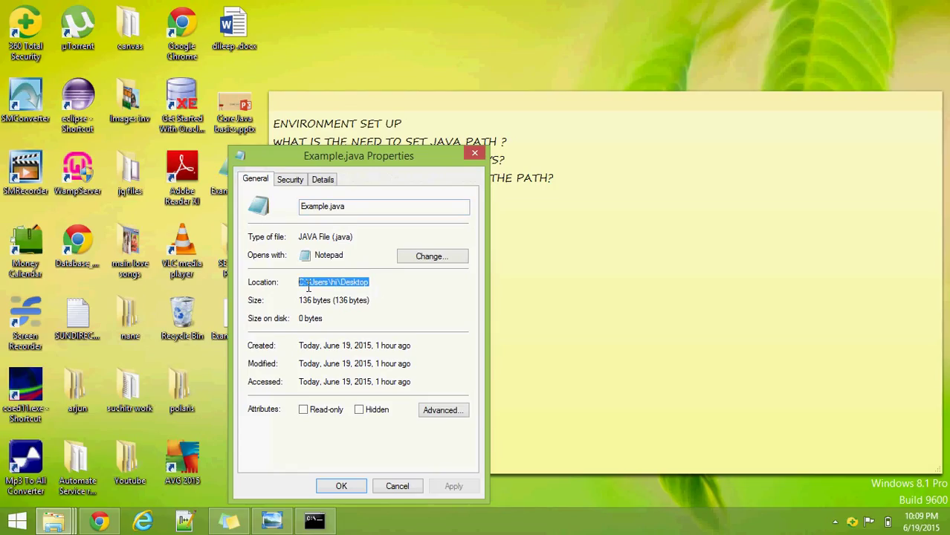
# - Change the Command Prompt directory to the copied path with cd C:\Users\hi\Desktop
pyautogui.click(315, 521)
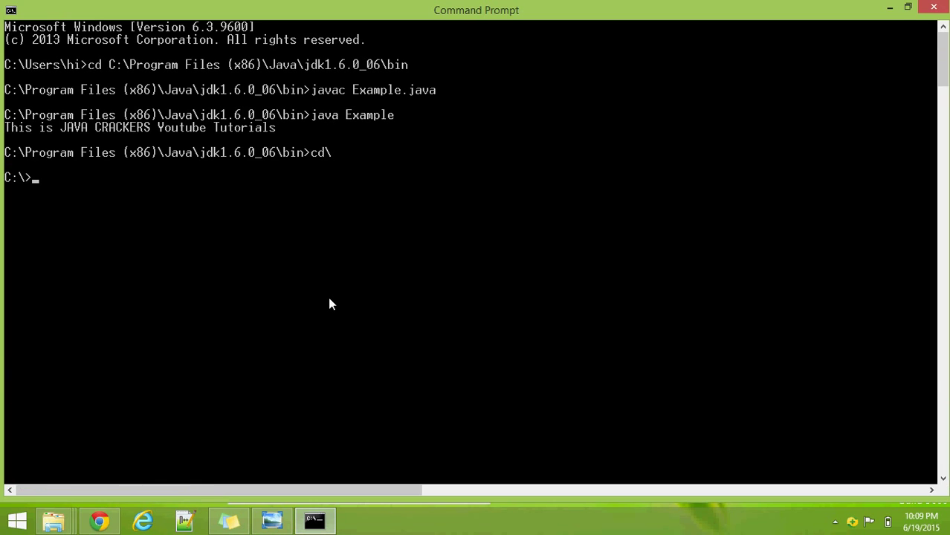
pyautogui.write('cd')
pyautogui.rightClick(320, 303)
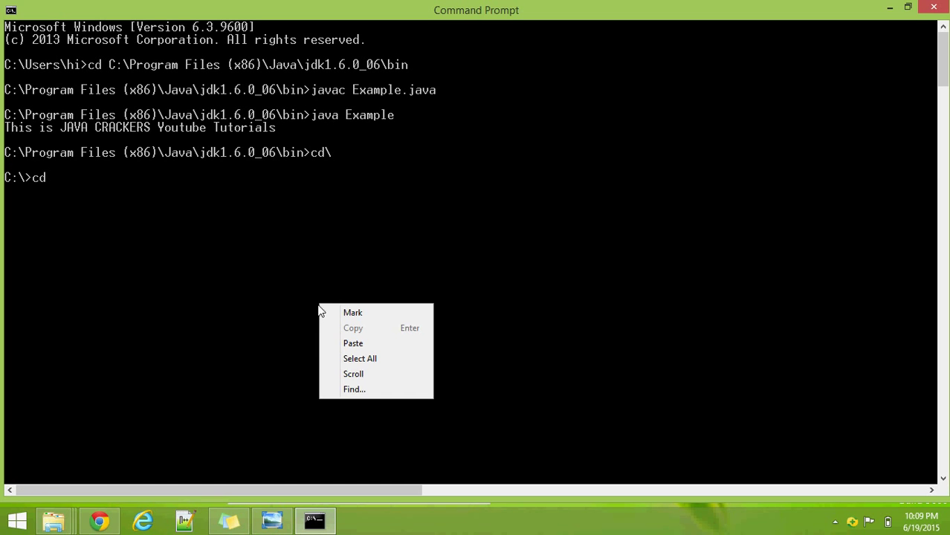
pyautogui.click(395, 344)
pyautogui.press('Return')
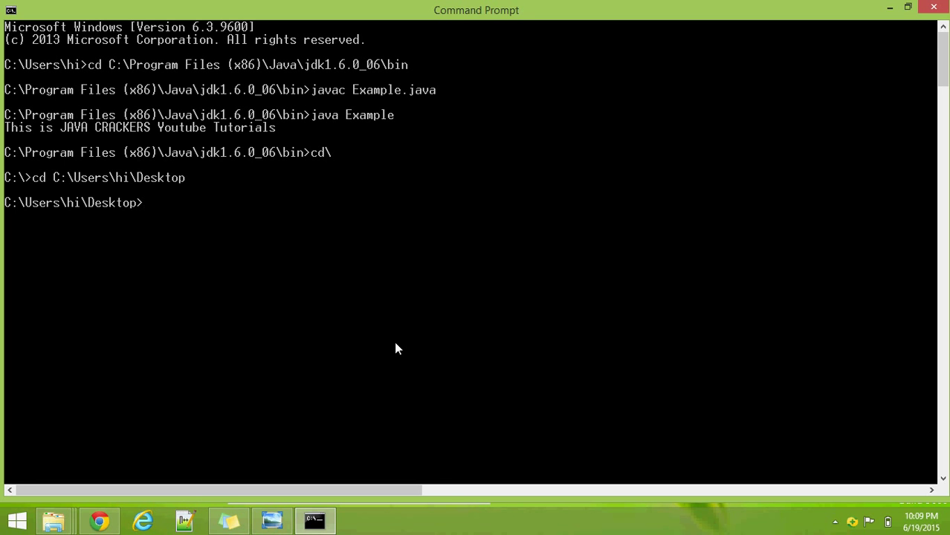
# - Set the temporary path with set path=C:\Program Files (x86)\Java\jdk1.6.0_06\bin, copying the address from the JDK bin folder window
pyautogui.write('set path=')
pyautogui.moveTo(53, 521)
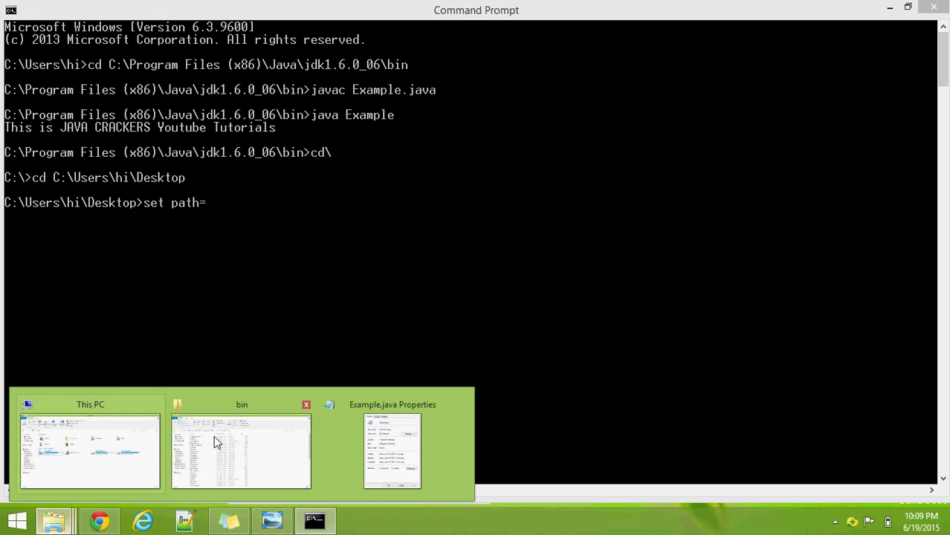
pyautogui.click(269, 446)
pyautogui.click(435, 111)
pyautogui.hotkey('ctrl', 'c')
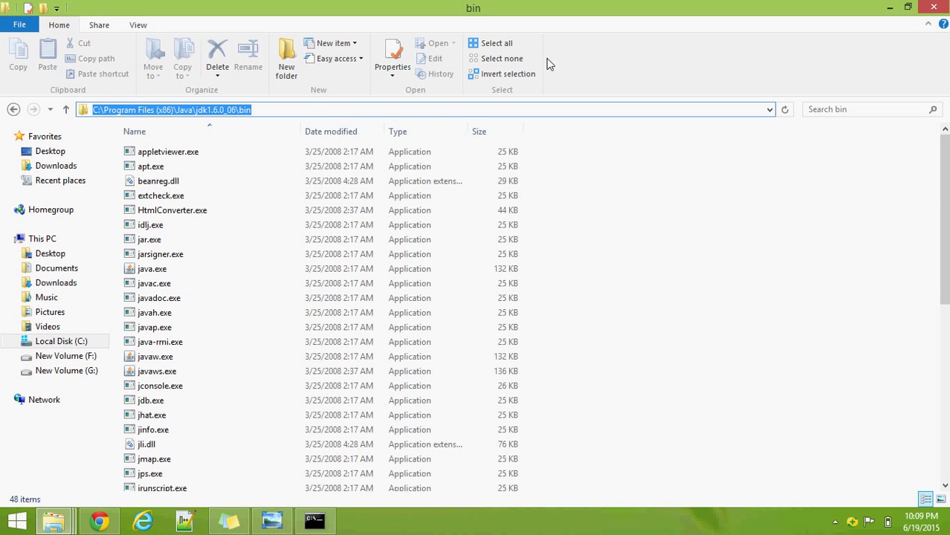
pyautogui.click(889, 7)
pyautogui.rightClick(582, 233)
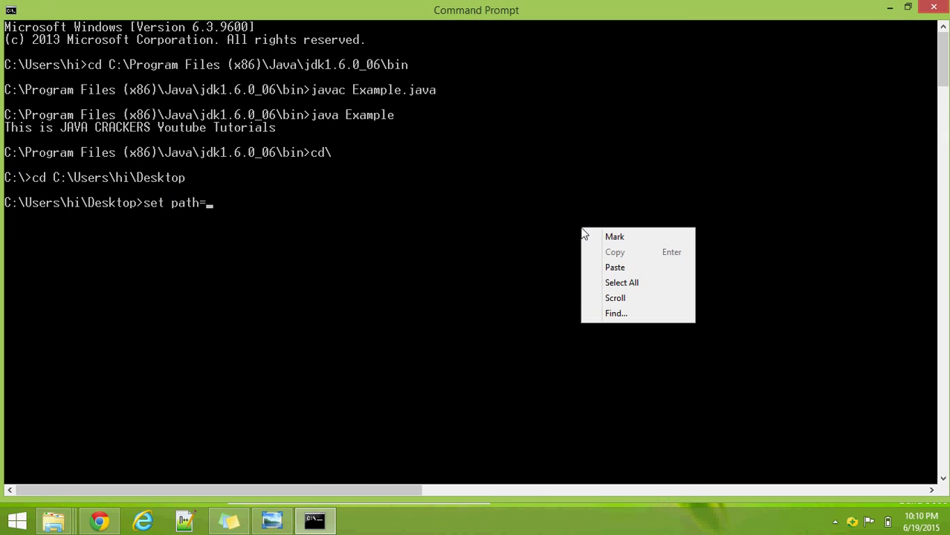
pyautogui.click(619, 266)
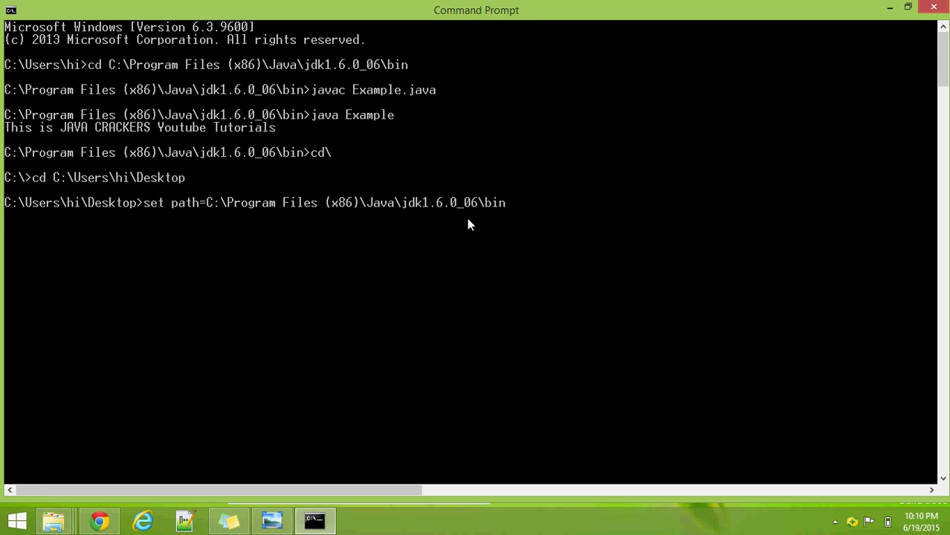
pyautogui.press('Return')
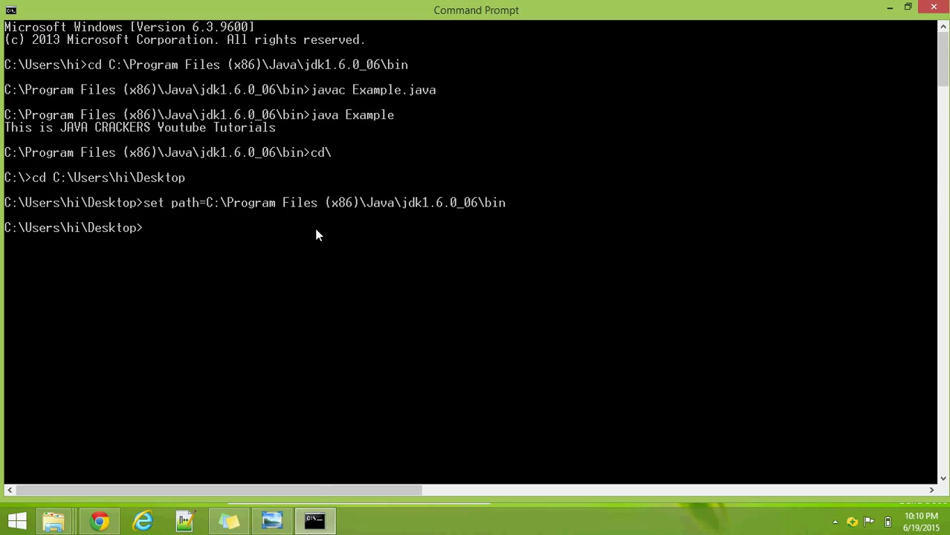
# - Compile the desktop copy of the program with the command javac Example.java
pyautogui.write('javac Example.java')
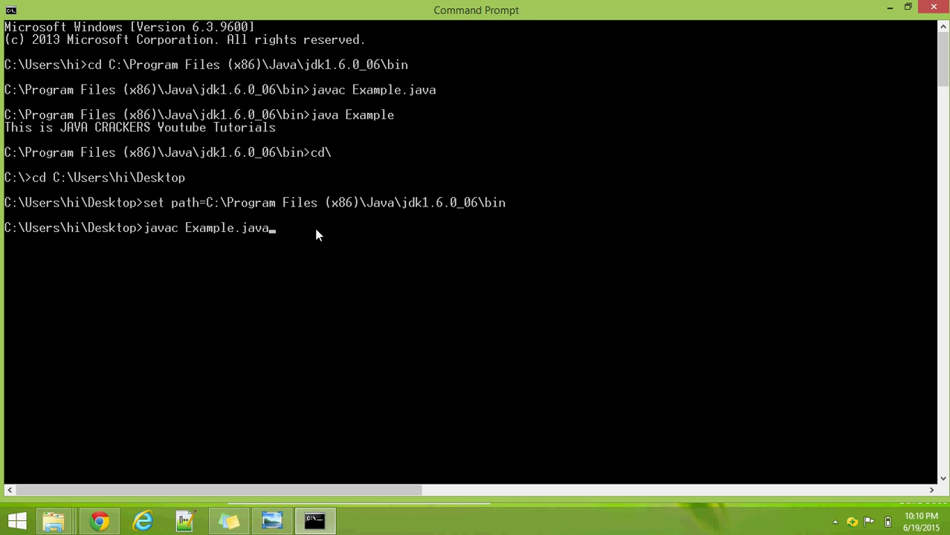
pyautogui.press('Return')
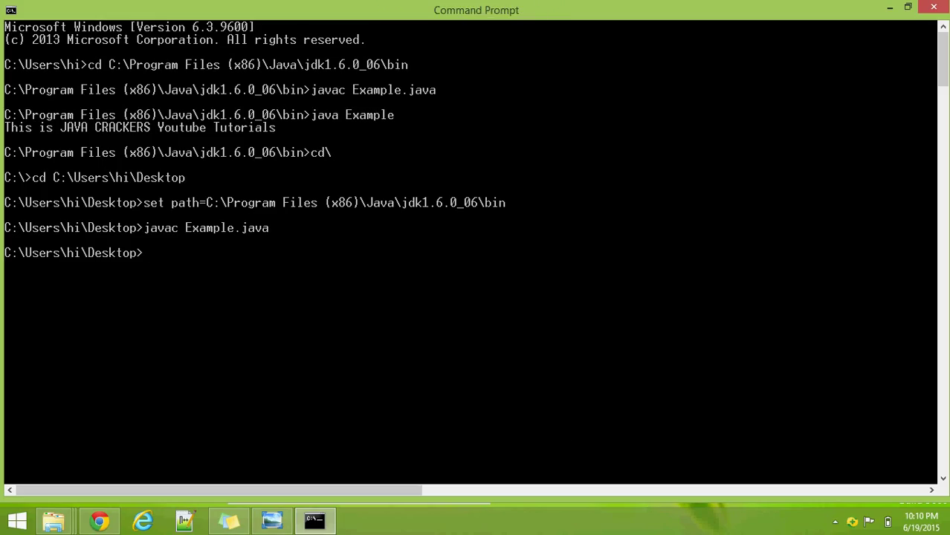
# - Show the desktop, close the Example.java Properties dialog, and select the Example.class file
pyautogui.click(948, 524)
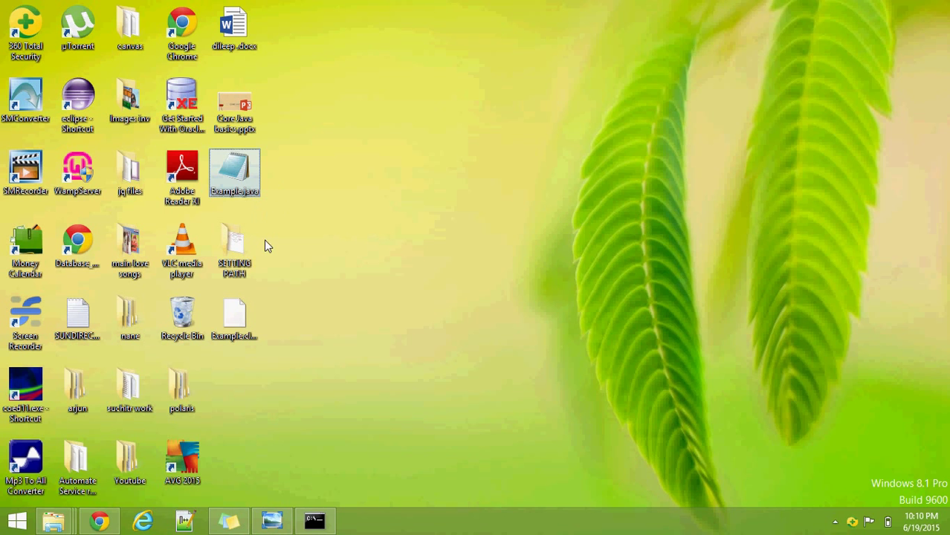
pyautogui.click(311, 524)
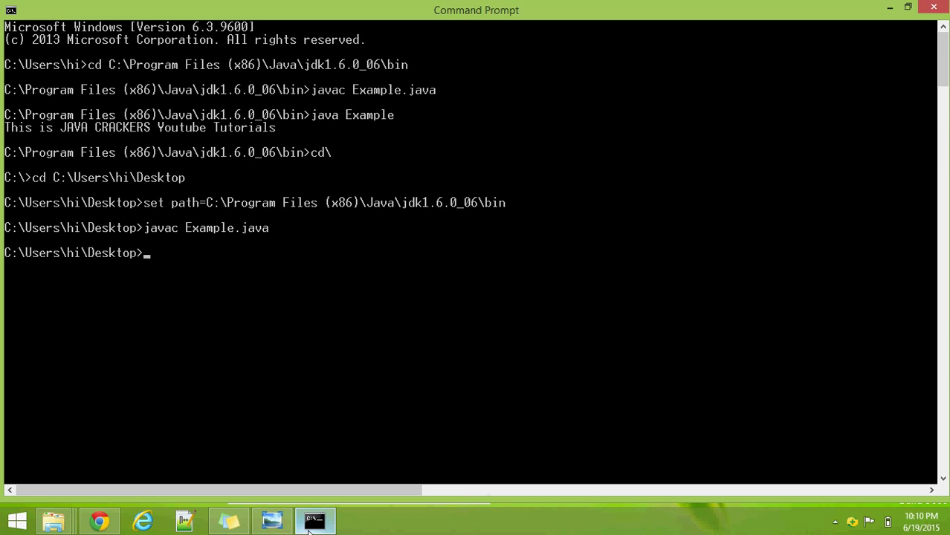
pyautogui.click(311, 524)
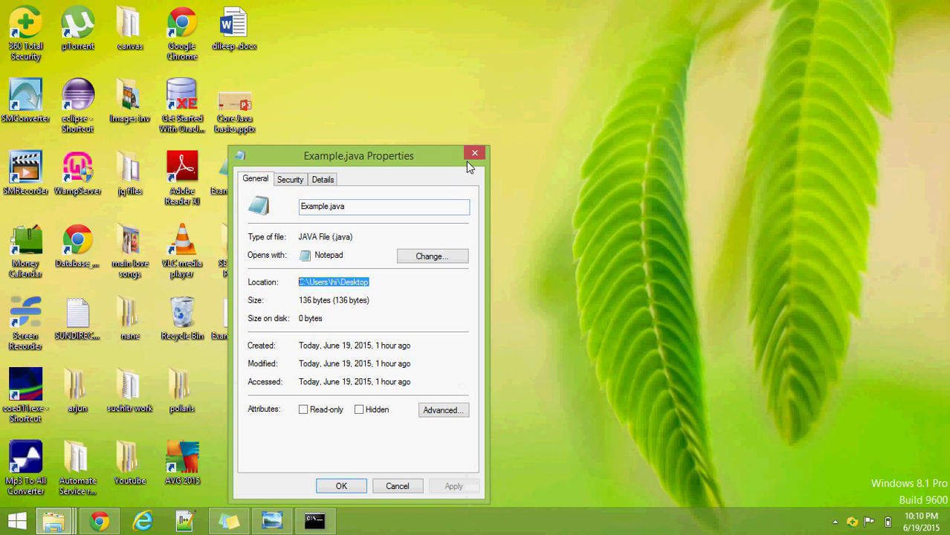
pyautogui.click(473, 155)
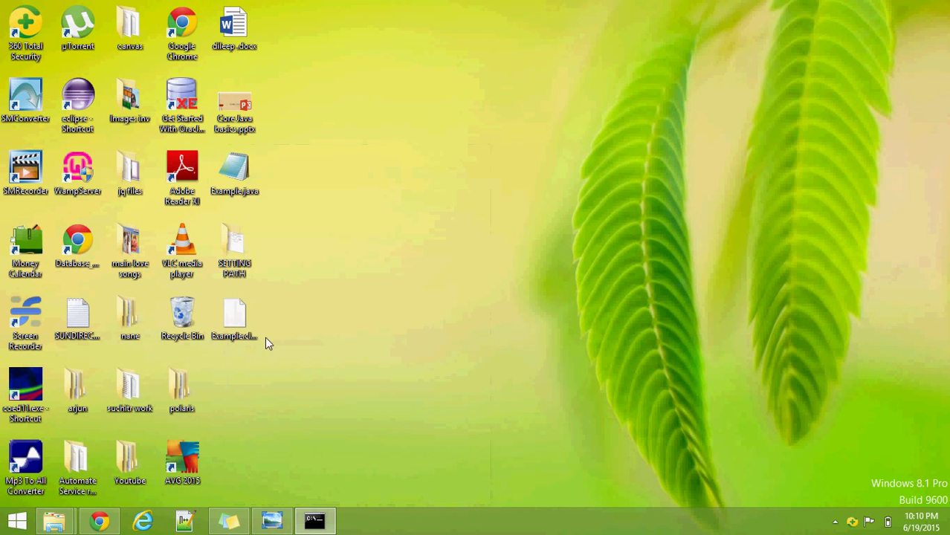
pyautogui.click(239, 342)
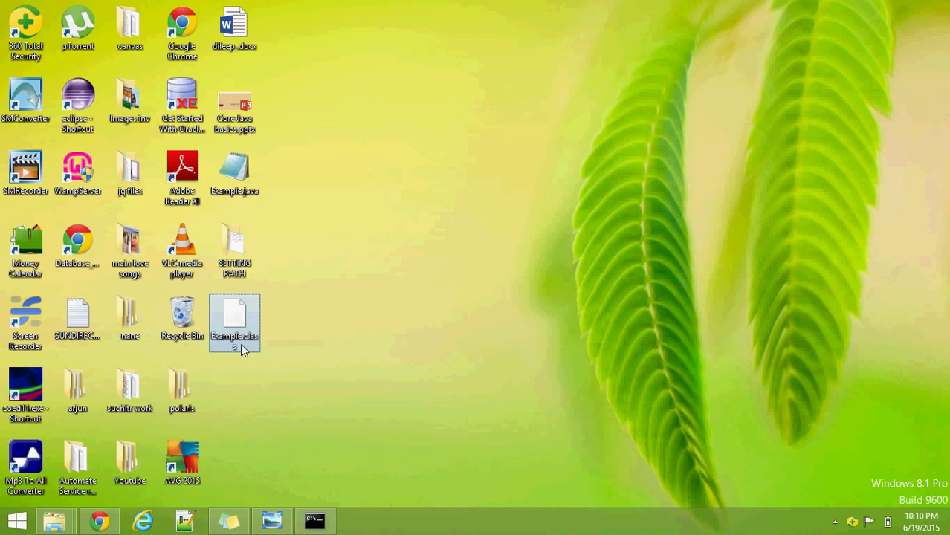
# - Run the compiled program from the desktop directory with the command java Example, and close Command Prompt
pyautogui.click(314, 521)
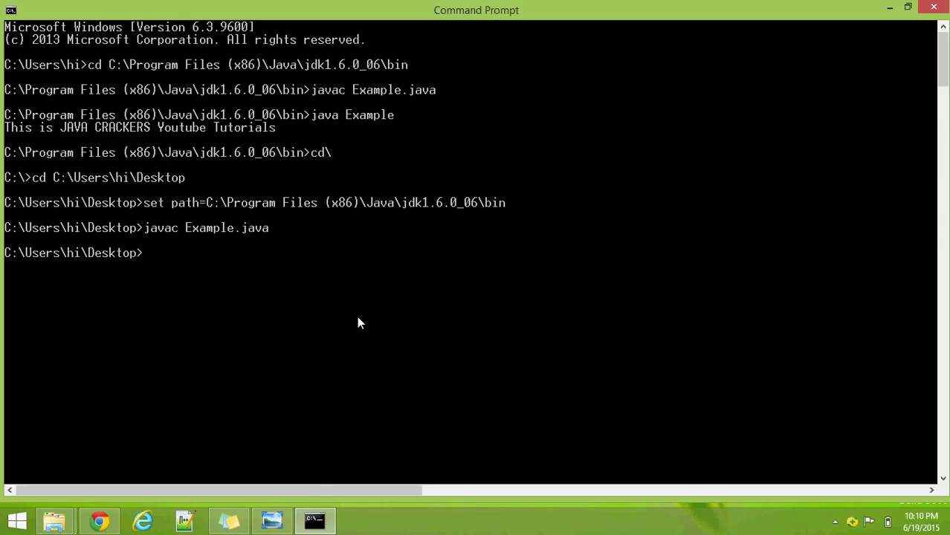
pyautogui.write('java Example')
pyautogui.press('Return')
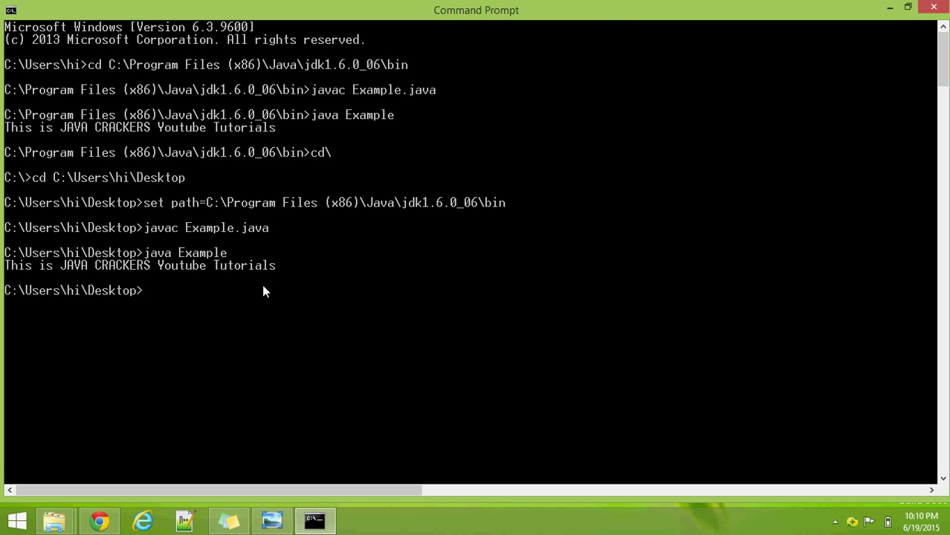
pyautogui.click(935, 6)
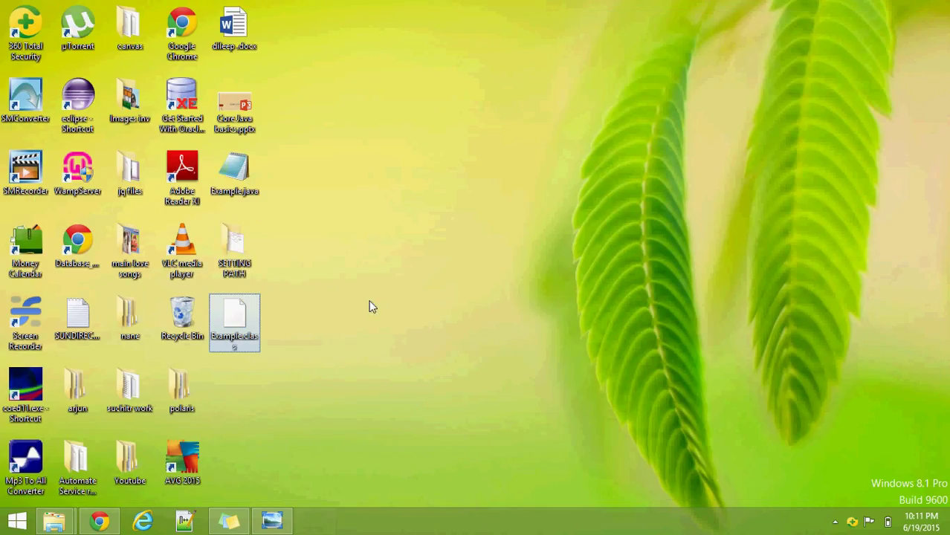
# - Review the ENVIRONMENTALPATH.png diagram showing the ways to set the Java path, up to the permanent method
pyautogui.moveTo(270, 524)
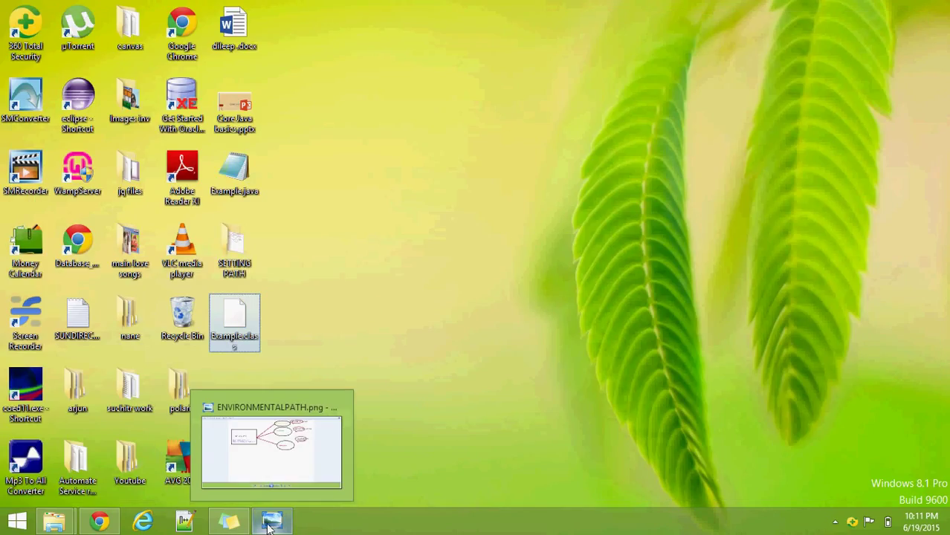
pyautogui.click(428, 314)
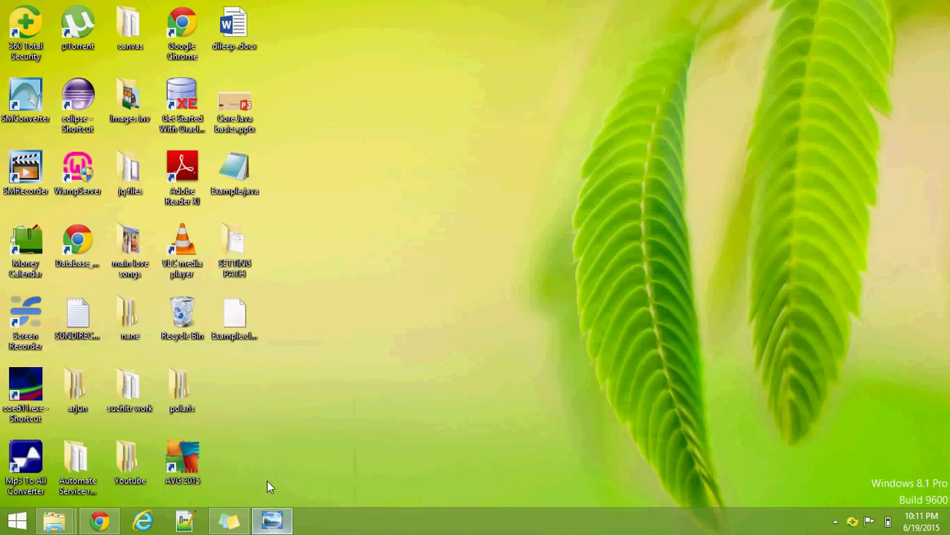
pyautogui.click(270, 523)
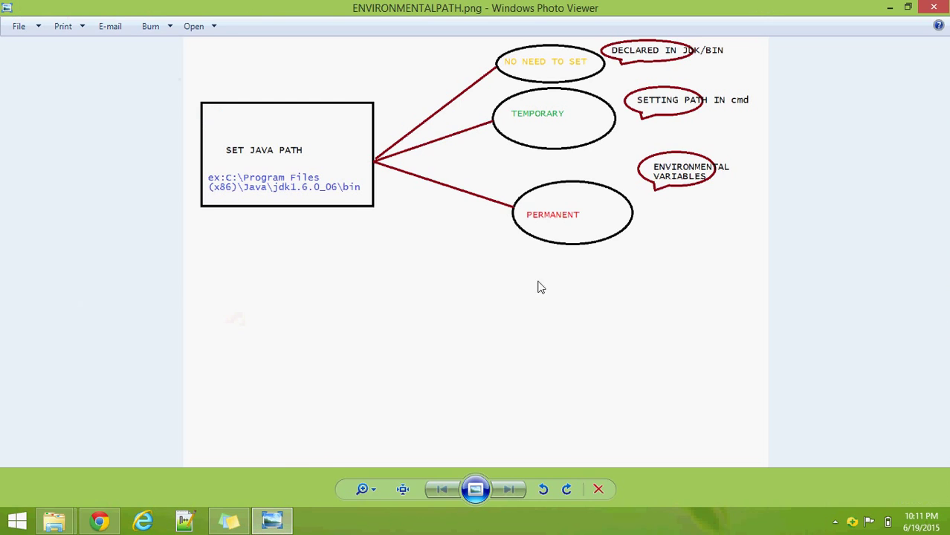
pyautogui.click(270, 524)
pyautogui.click(99, 522)
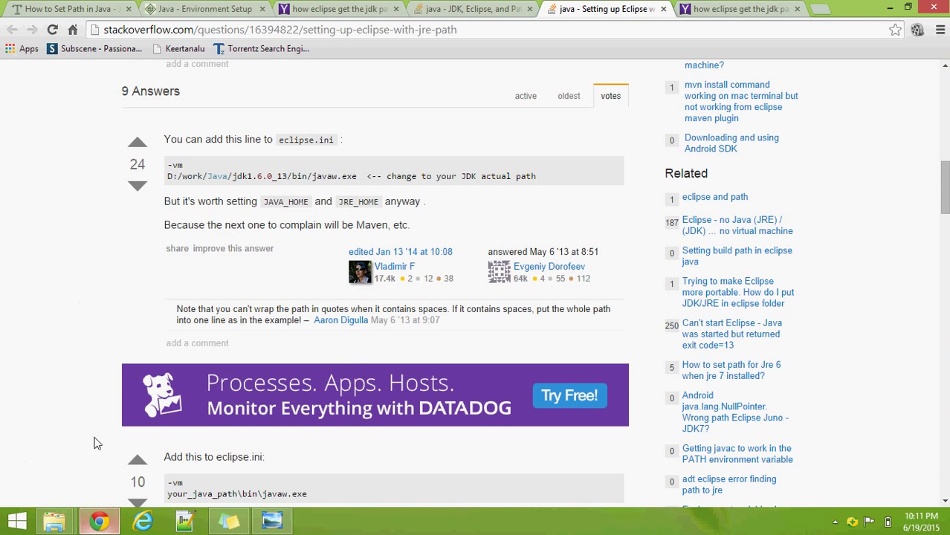
pyautogui.click(103, 524)
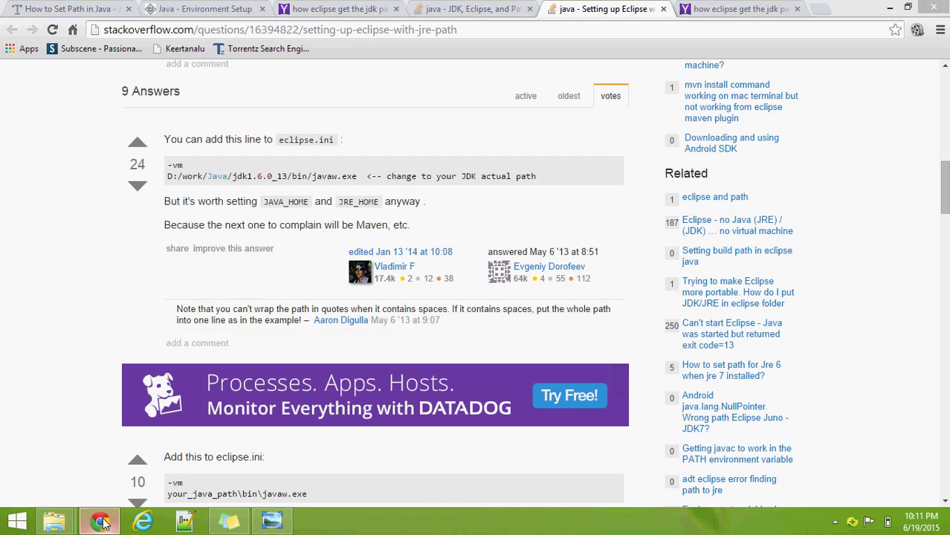
# - Switch to the This PC window and open the Environment Variables dialog through the computer's advanced system settings
pyautogui.moveTo(54, 522)
pyautogui.moveTo(208, 446)
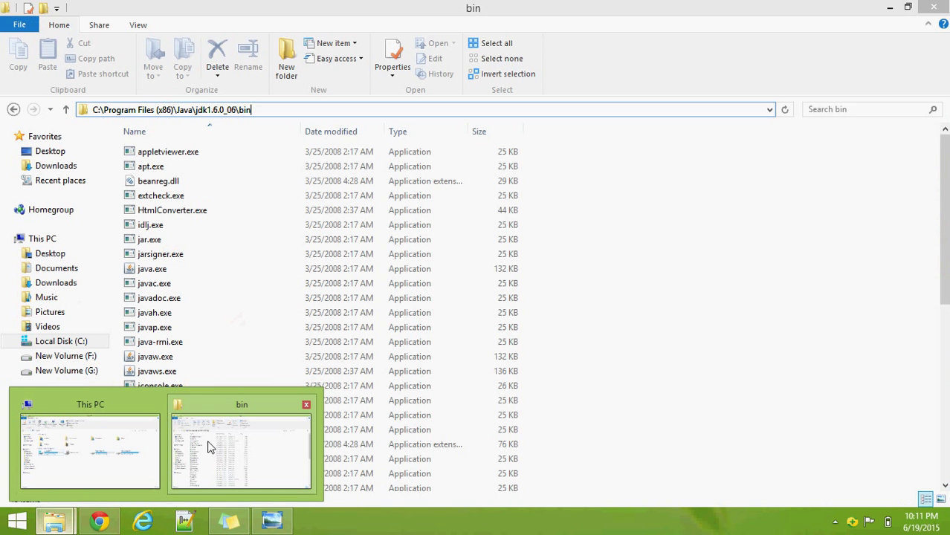
pyautogui.click(89, 450)
pyautogui.rightClick(209, 356)
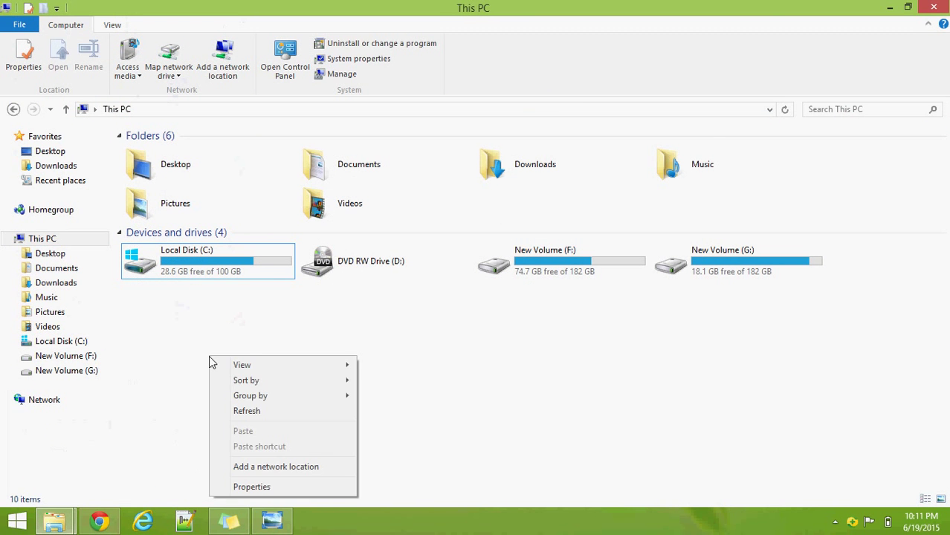
pyautogui.click(245, 487)
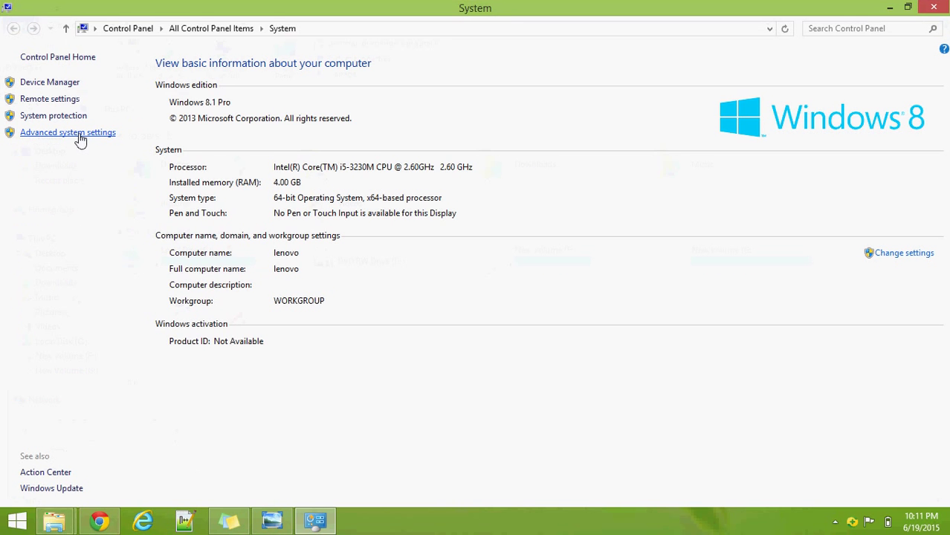
pyautogui.click(81, 140)
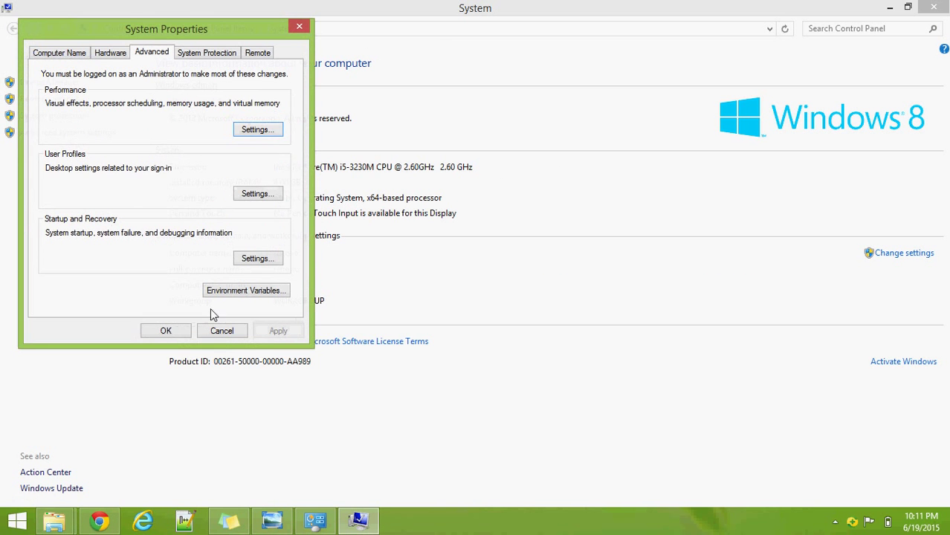
pyautogui.click(230, 292)
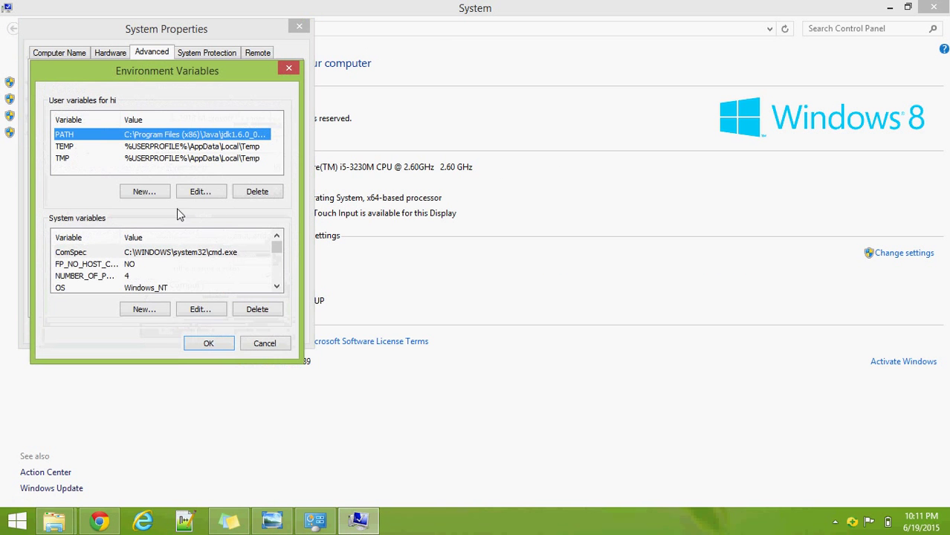
# - Start a new user variable and name it Path
pyautogui.click(145, 192)
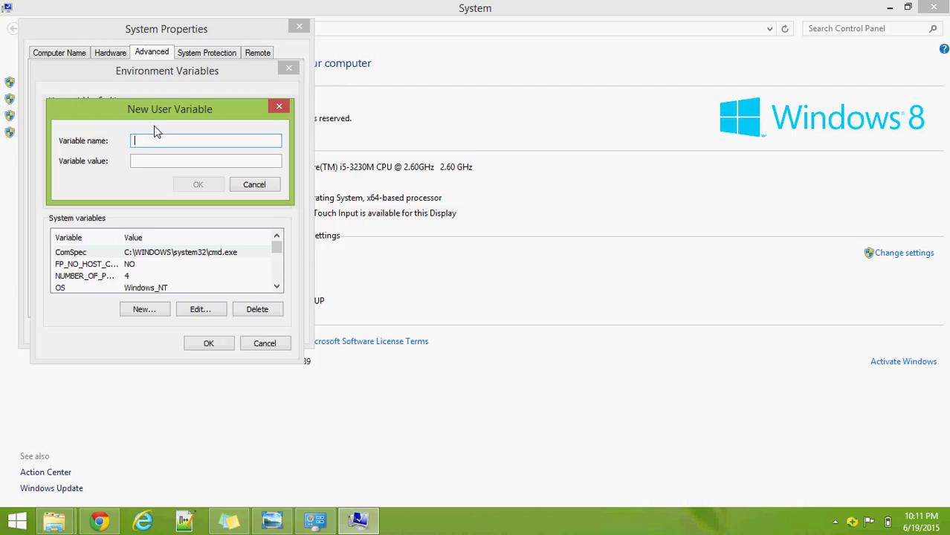
pyautogui.moveTo(154, 115)
pyautogui.mouseDown()
pyautogui.moveTo(166, 141)
pyautogui.moveTo(164, 124)
pyautogui.mouseUp()
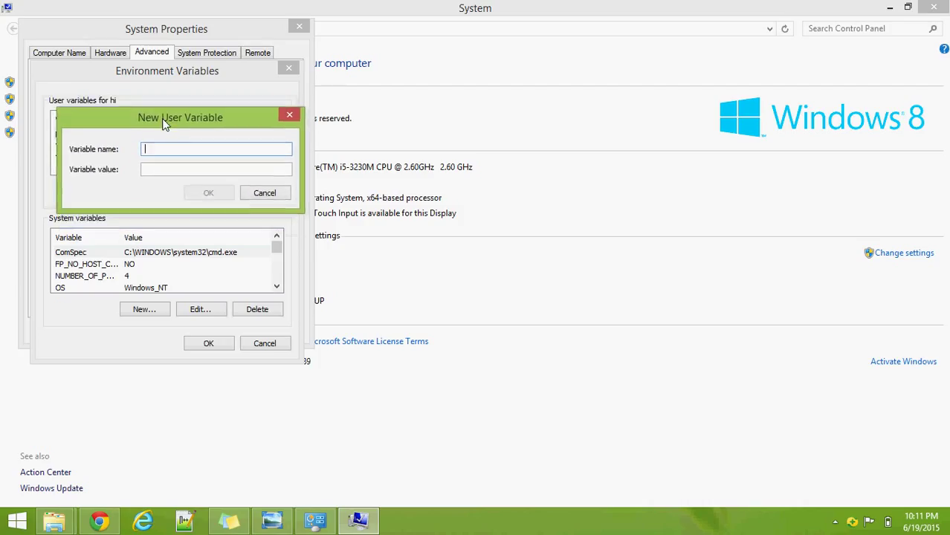
pyautogui.write('Path')
pyautogui.click(151, 170)
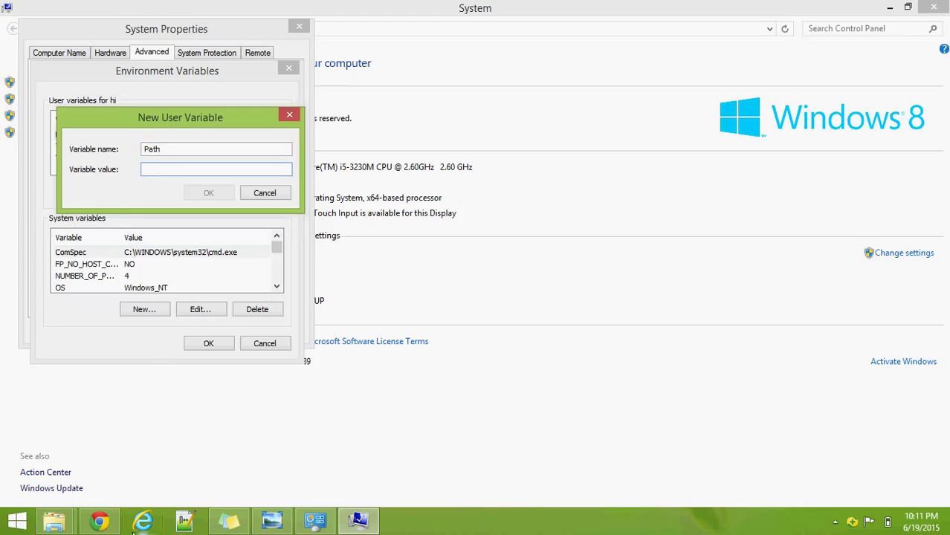
# - Set the variable's value to C:\Program Files (x86)\Java\jdk1.6.0_06\bin, copied from the JDK bin folder's address, and save the variable
pyautogui.click(54, 520)
pyautogui.click(218, 446)
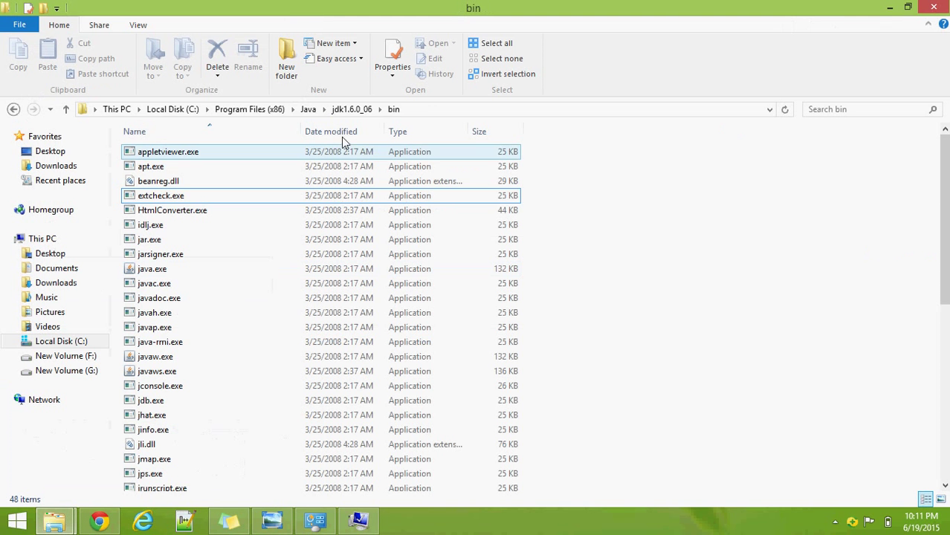
pyautogui.click(446, 111)
pyautogui.hotkey('ctrl', 'c')
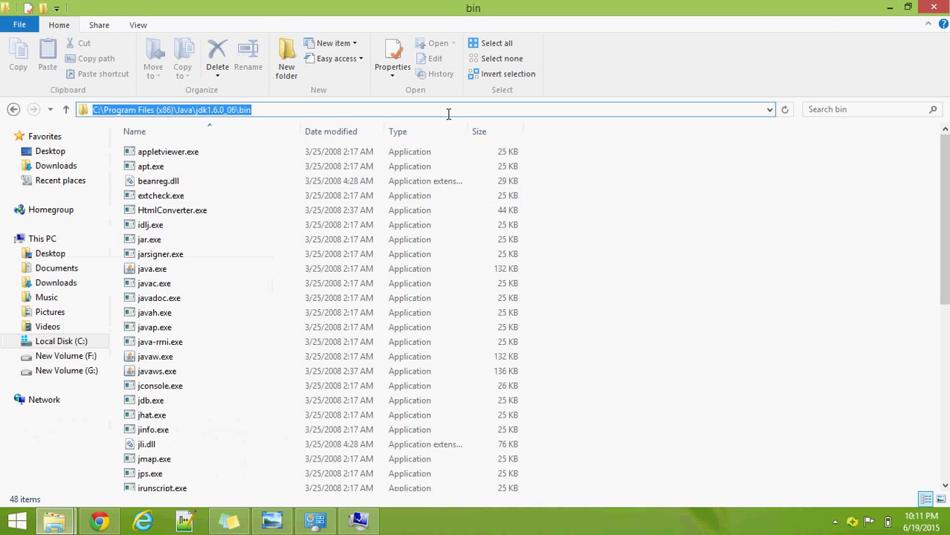
pyautogui.click(890, 8)
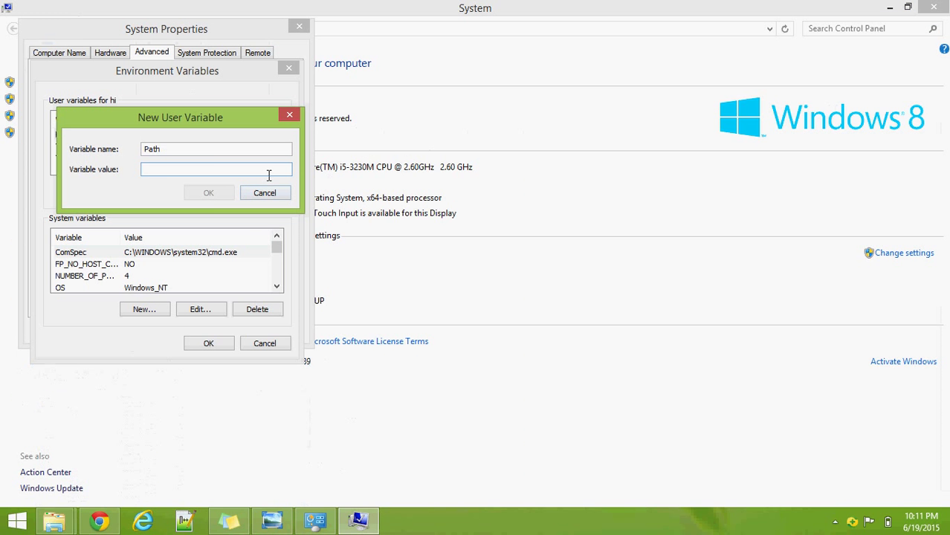
pyautogui.hotkey('ctrl', 'v')
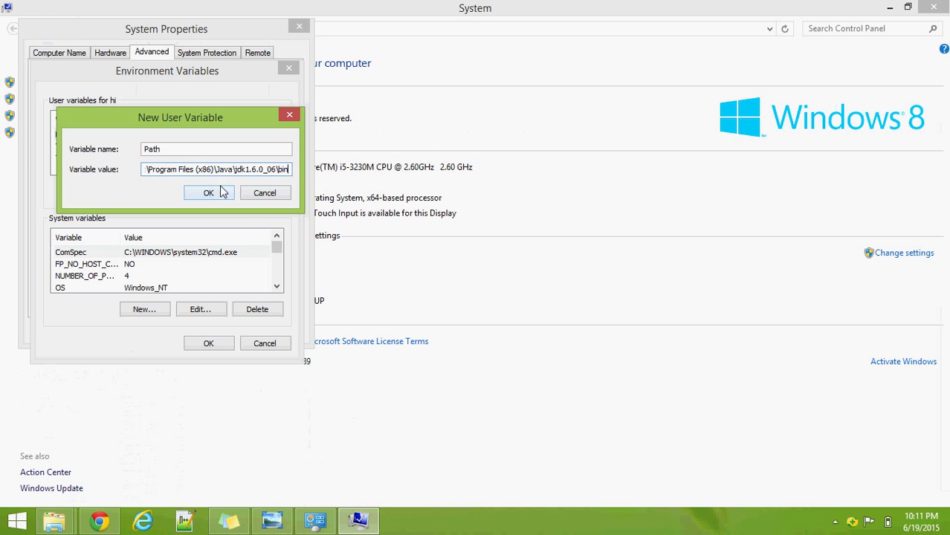
pyautogui.press('Return')
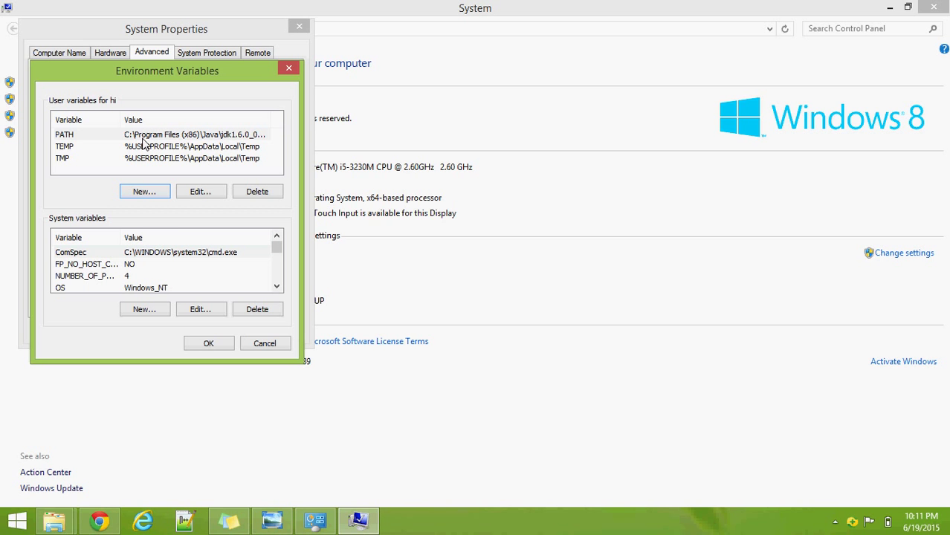
# - Accept the Environment Variables and System Properties dialogs and minimize the System window
pyautogui.click(201, 345)
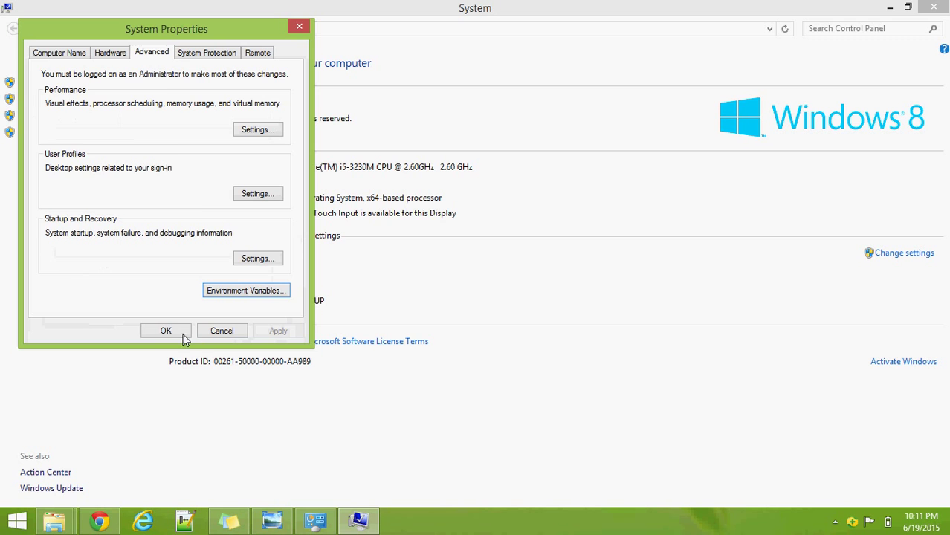
pyautogui.click(176, 336)
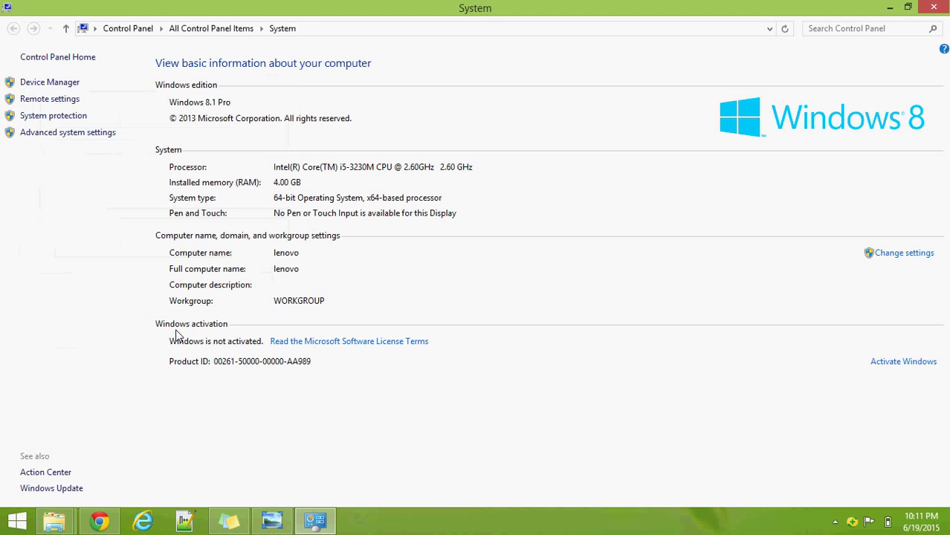
pyautogui.click(892, 8)
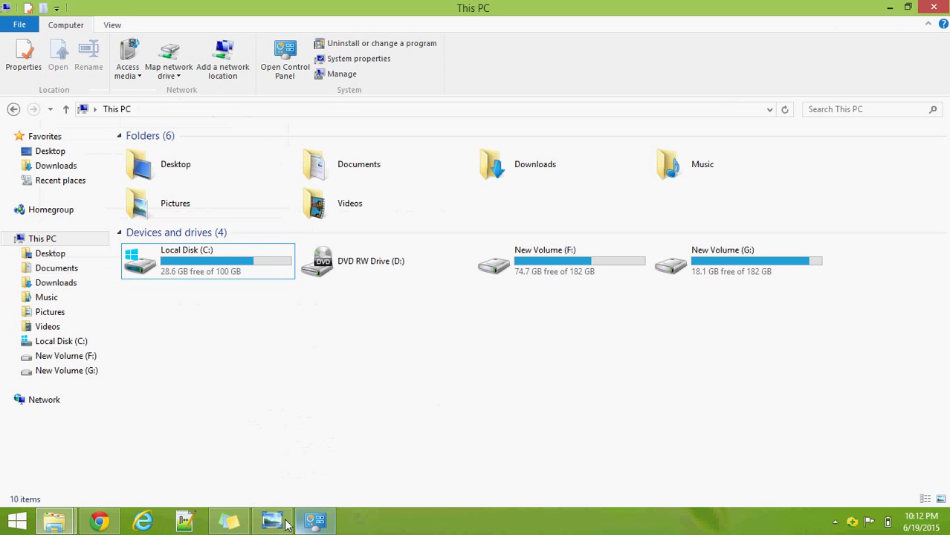
# - Open a new Command Prompt by searching for cmd and change to the desktop directory with cd Desktop
pyautogui.moveTo(275, 523)
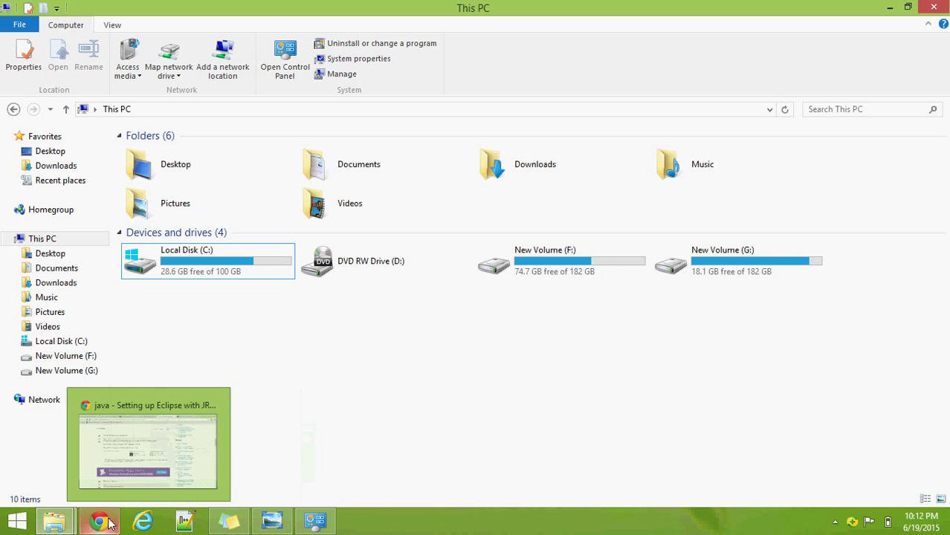
pyautogui.press('super')
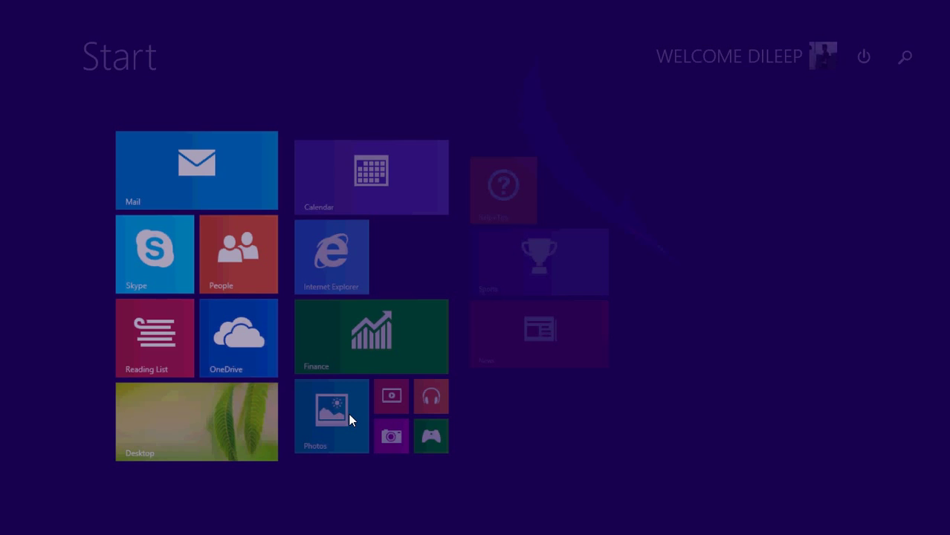
pyautogui.write('cmd')
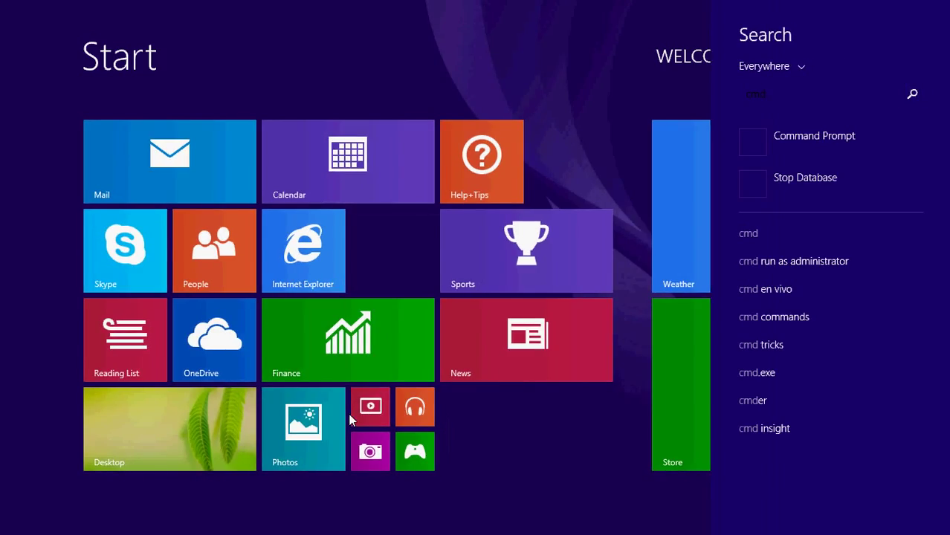
pyautogui.click(779, 152)
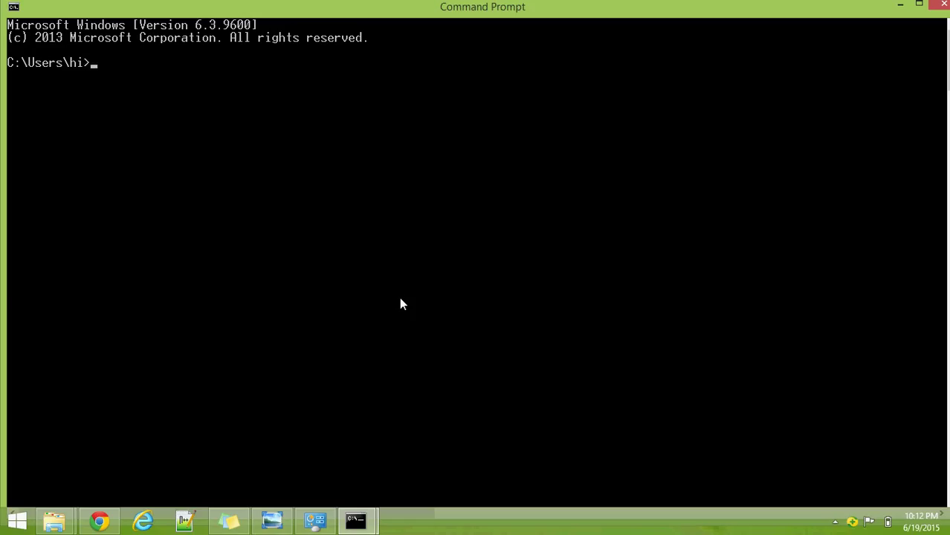
pyautogui.write('cd Desktop')
pyautogui.press('Return')
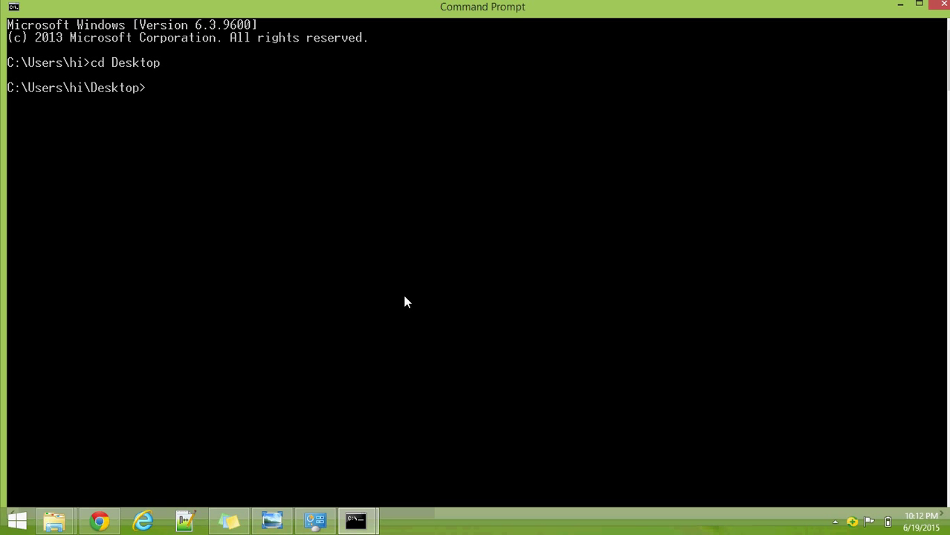
# - Compile the desktop program with the command javac Example.java
pyautogui.write('javac Example')
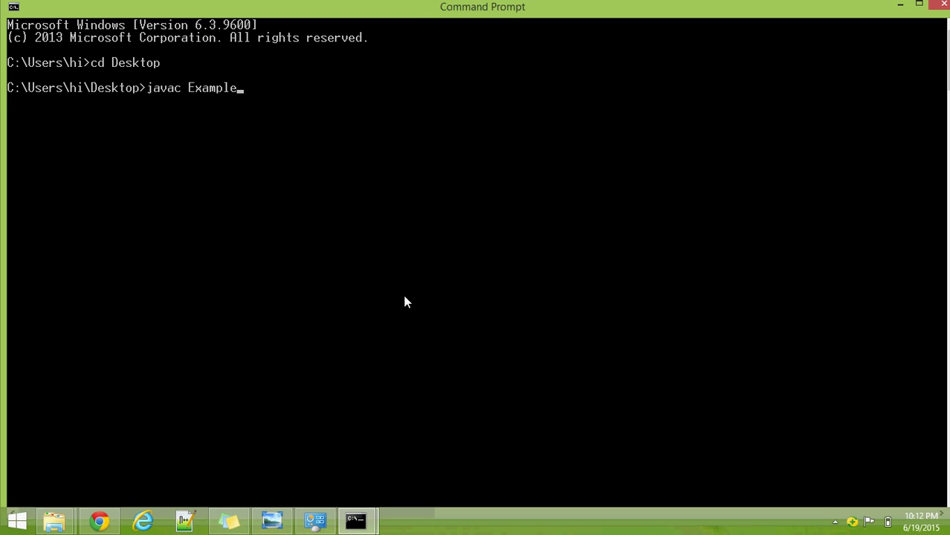
pyautogui.write('.java')
pyautogui.press('Return')
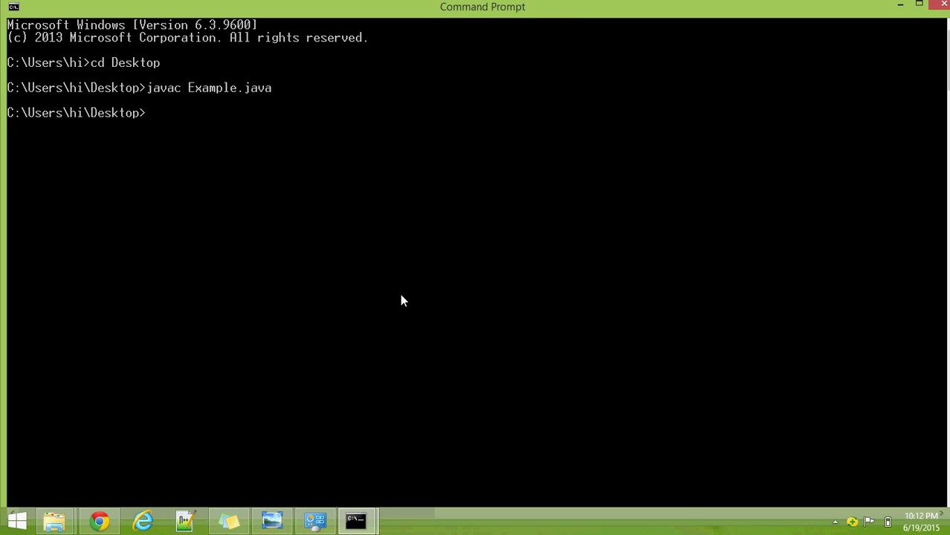
# - Try to run the compiled program with the command java Example.java
pyautogui.write('java Examp')
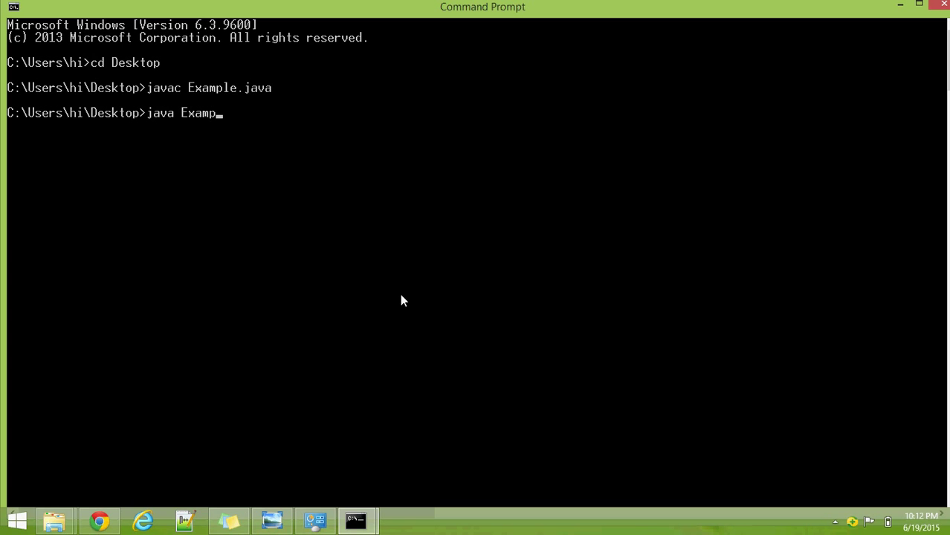
pyautogui.write('le.java')
pyautogui.press('Return')
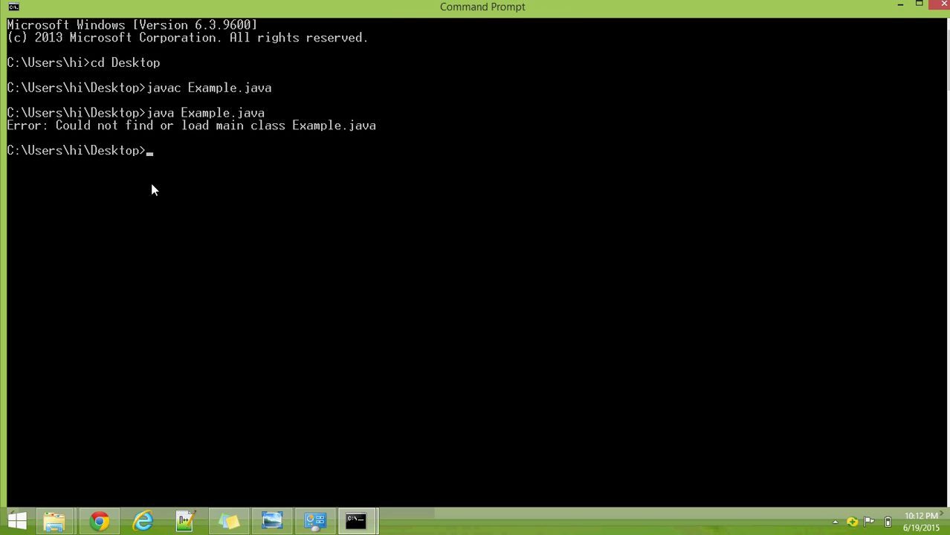
# - Remove the .java extension from the recalled command, run the program with java Example, and minimize Command Prompt
pyautogui.press('Up')
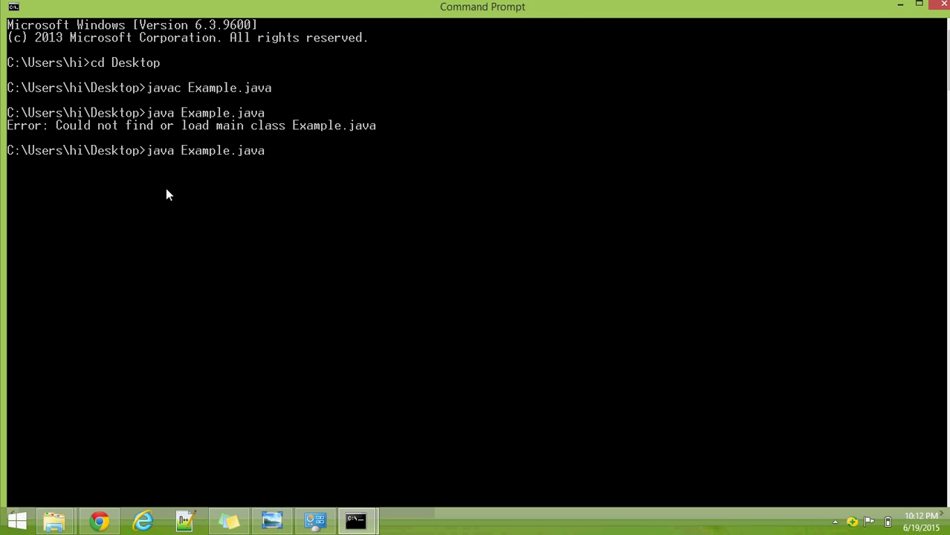
pyautogui.press('BackSpace')
pyautogui.press('BackSpace')
pyautogui.press('BackSpace')
pyautogui.press('BackSpace')
pyautogui.press('BackSpace')
pyautogui.press('Return')
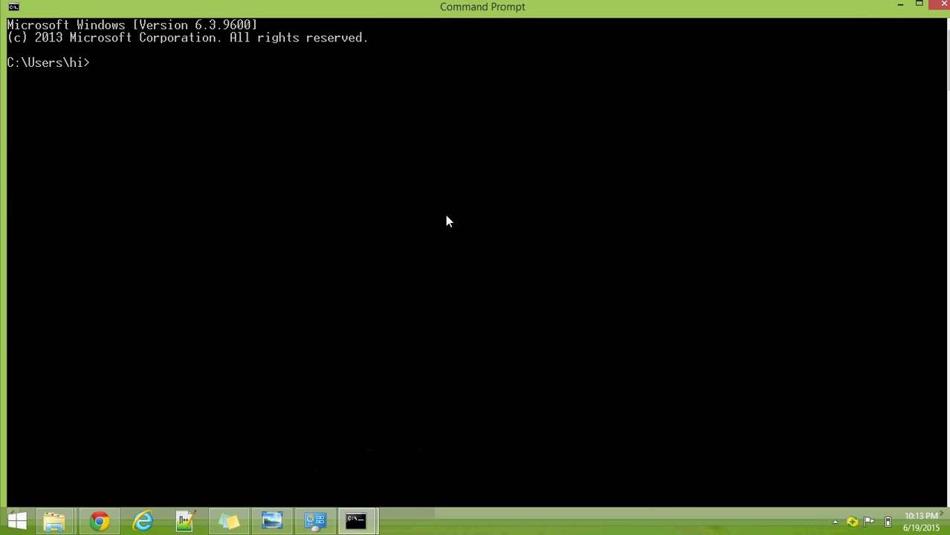
pyautogui.click(900, 5)
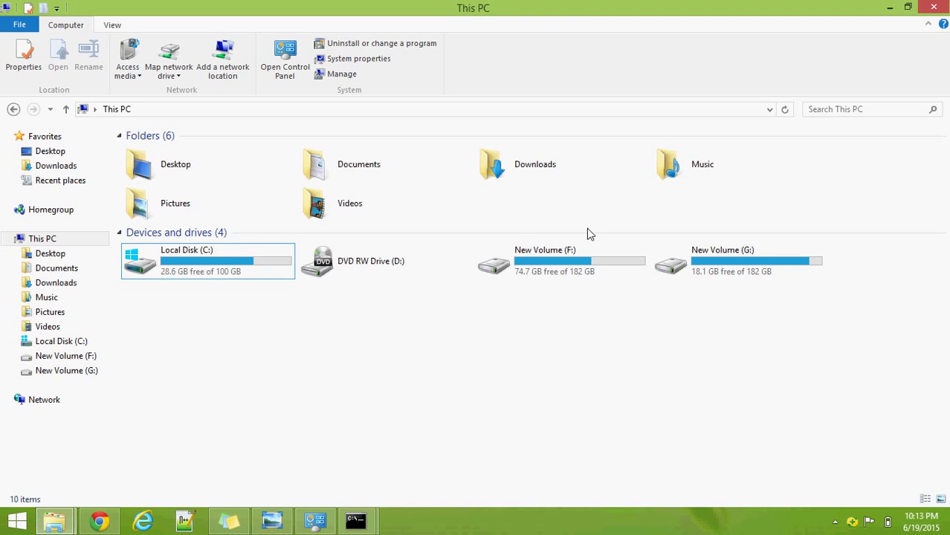